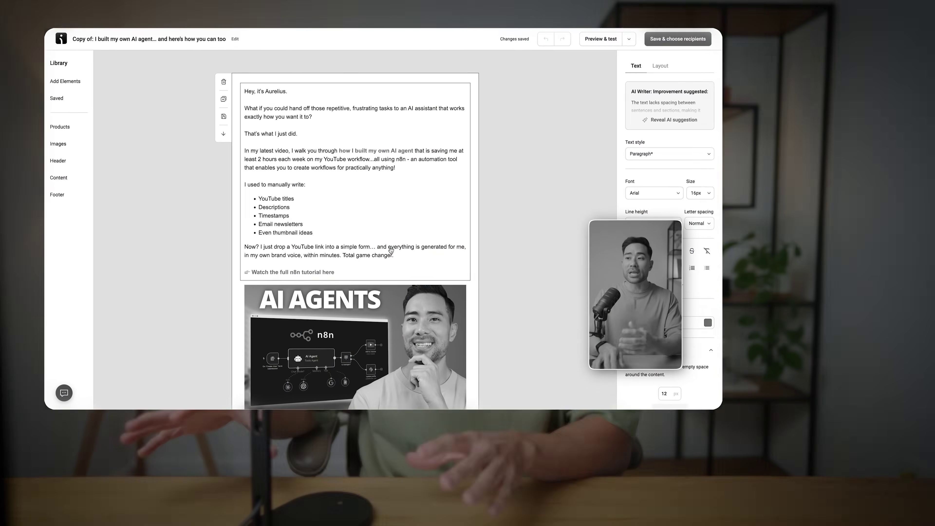
- Open the Sony 24-70mm GM II review notebook and start its 7:49 video overview
left_click(391, 250)
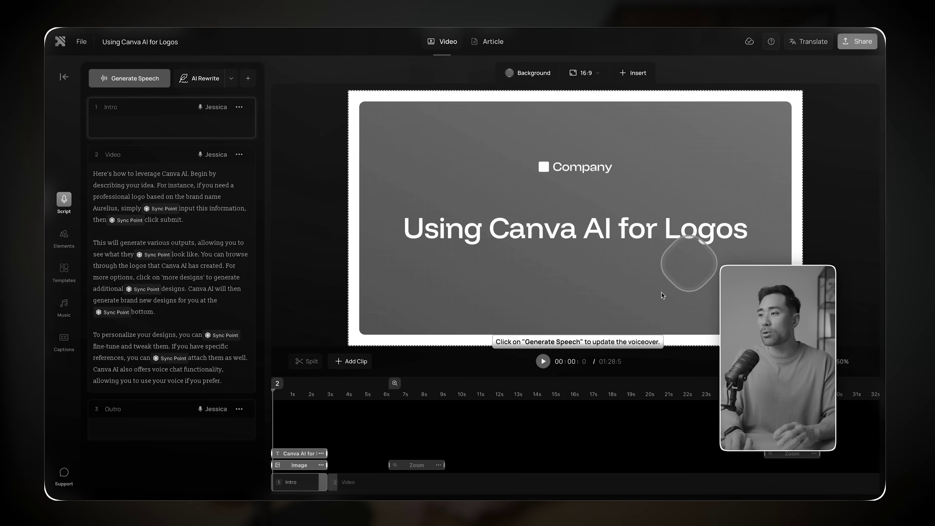
left_click(551, 236)
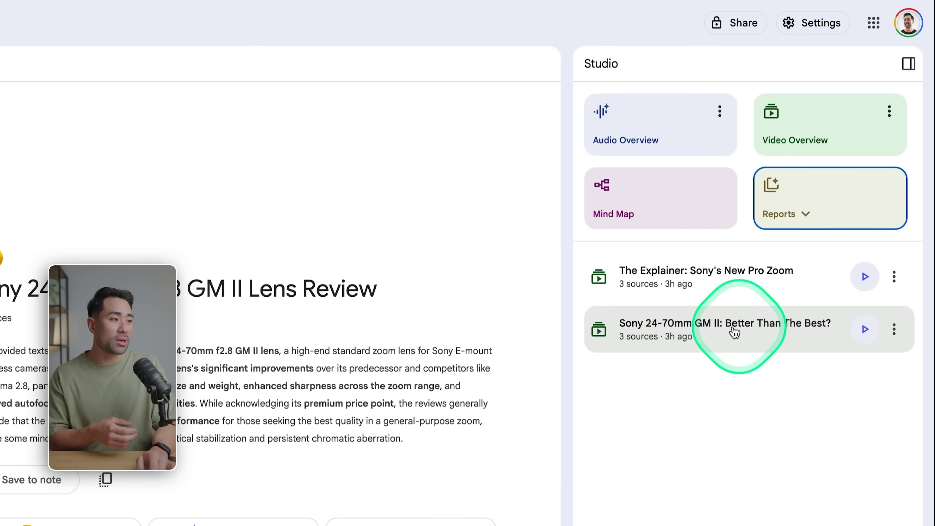
- Open the 'Better Than The Best?' video overview and skip ahead to about one minute
left_click(725, 342)
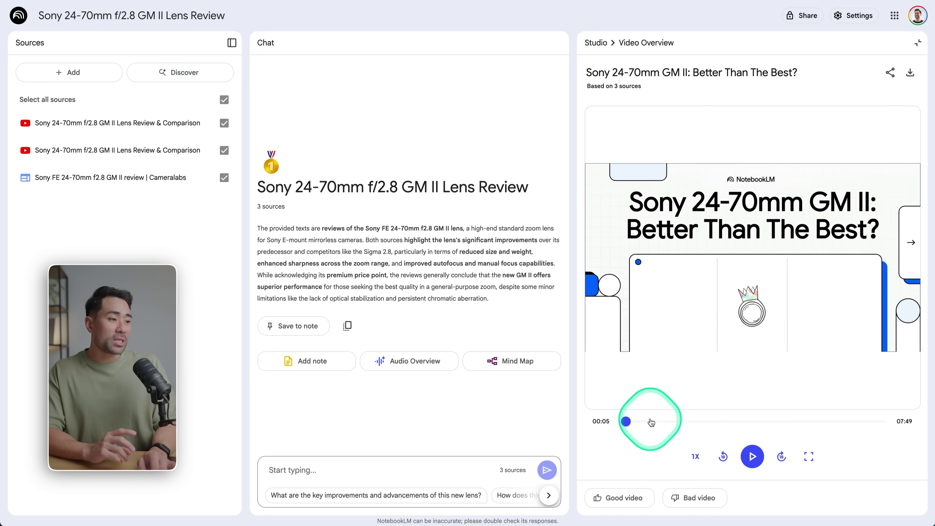
left_click_drag(651, 423, 658, 424)
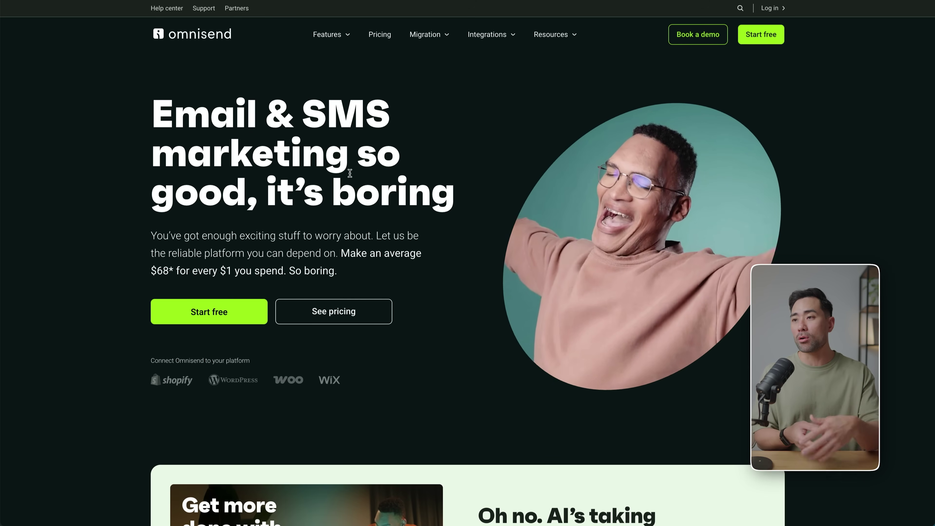
- Select the opening text block of the 'I built my own AI agent' draft
left_click(478, 307)
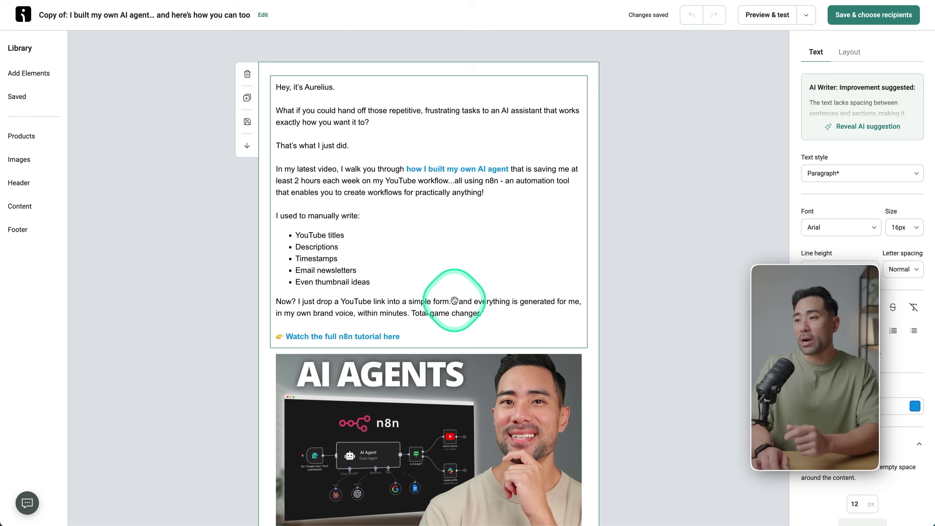
- Condense the email's opening paragraph with the AI assistant's Shorten option
left_click(435, 282)
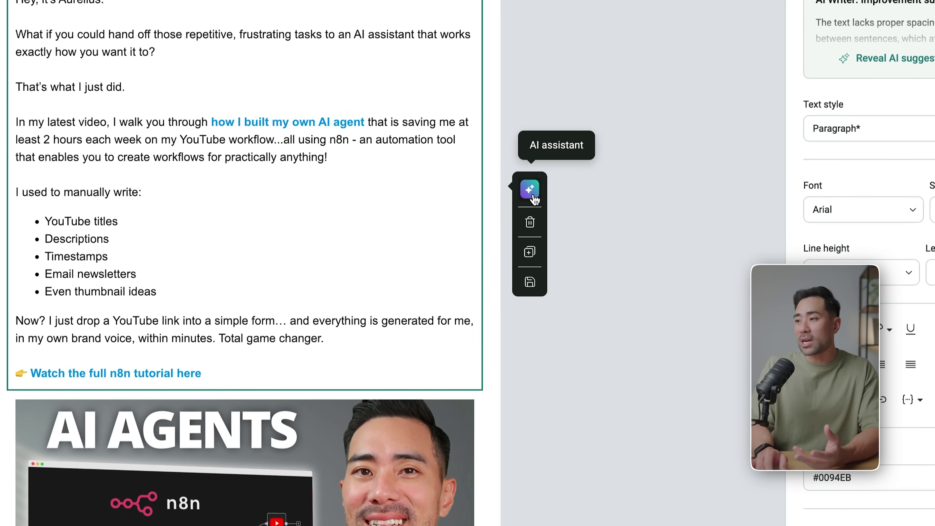
left_click(533, 199)
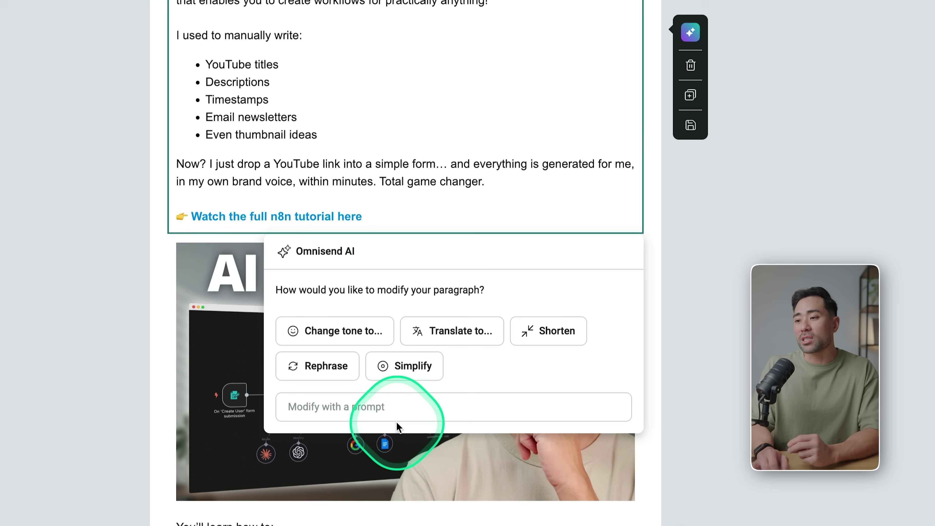
left_click(441, 407)
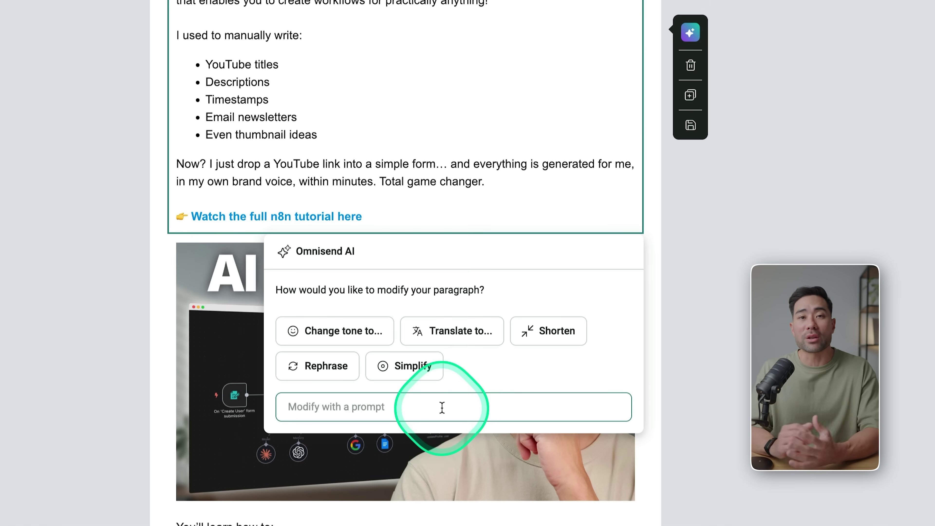
left_click(547, 336)
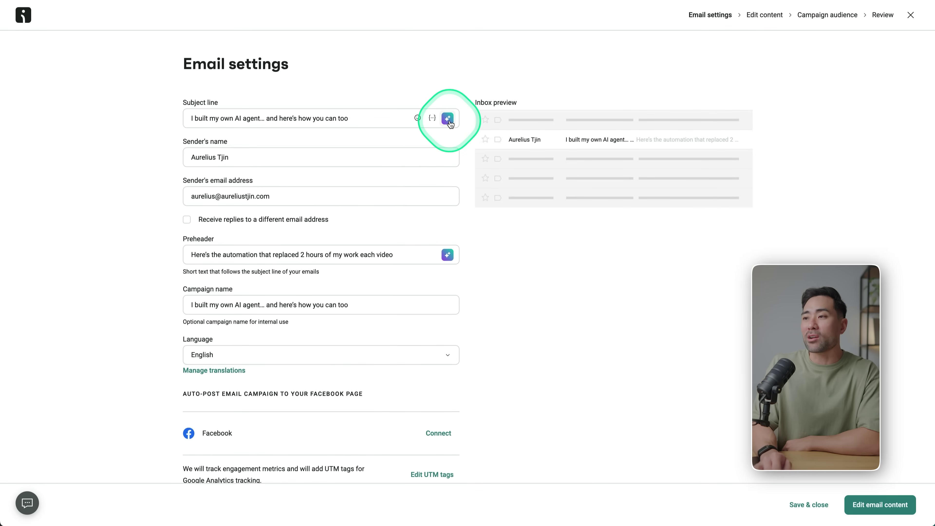
- Clear the campaign's subject line so the field is empty
left_click(449, 120)
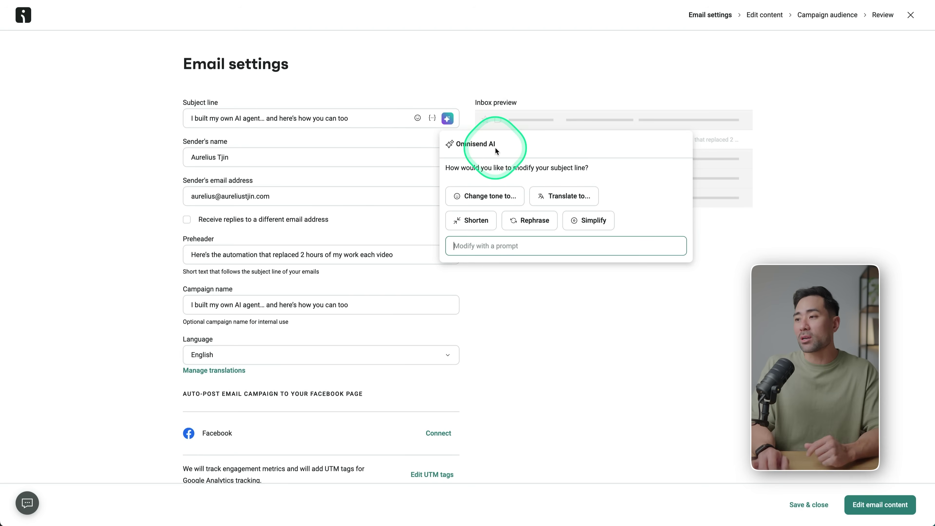
left_click(108, 163)
left_click(208, 126)
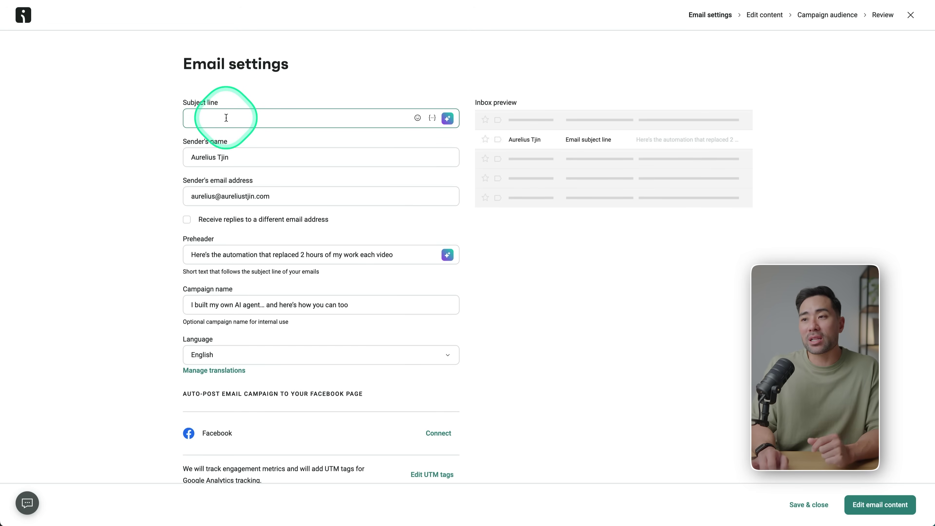
left_click(213, 109)
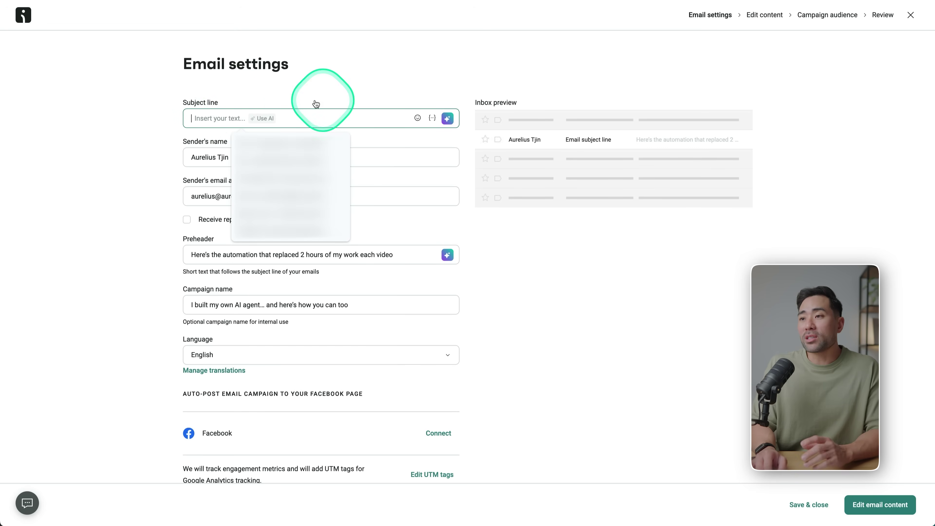
- Generate AI subject line suggestions for '10% off entire sale', then close the popup
left_click(264, 120)
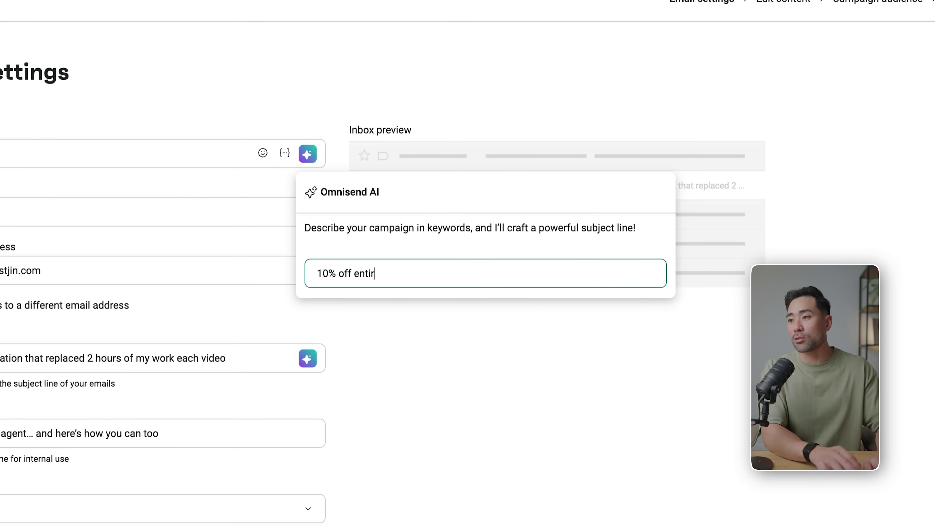
key("Return")
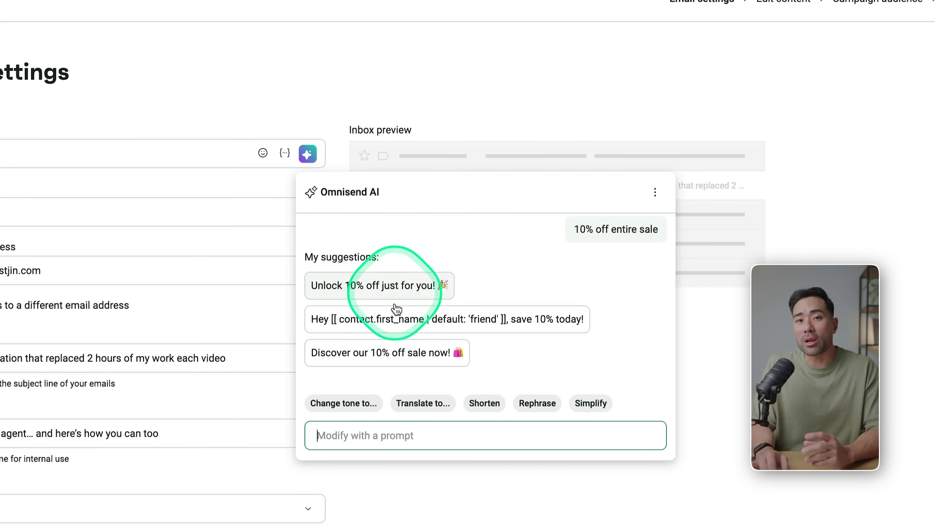
left_click(341, 436)
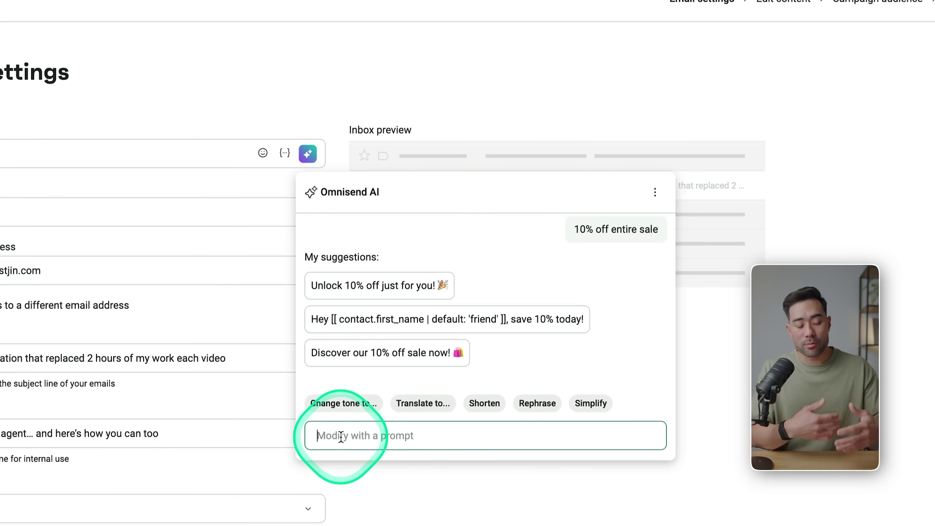
key("Escape")
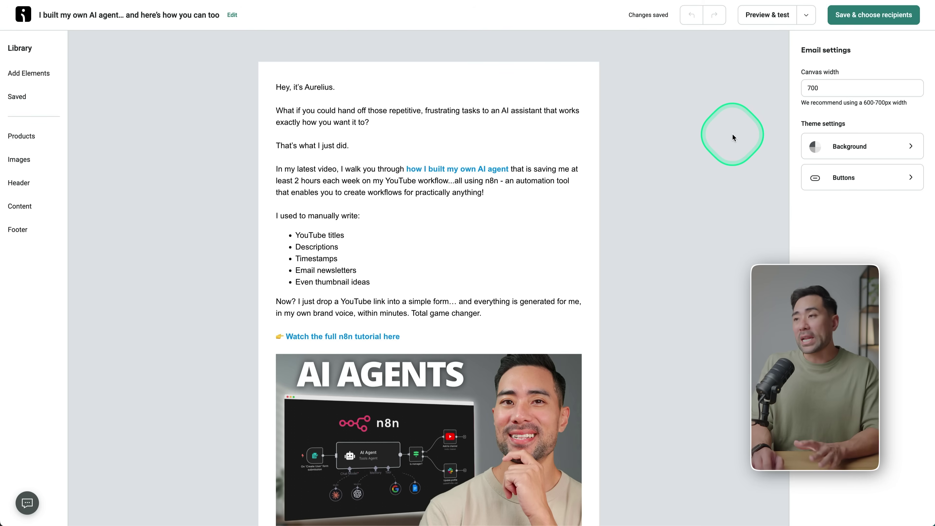
- Save the email and toggle Campaign booster off and back on, keeping the re-send enabled
left_click(874, 19)
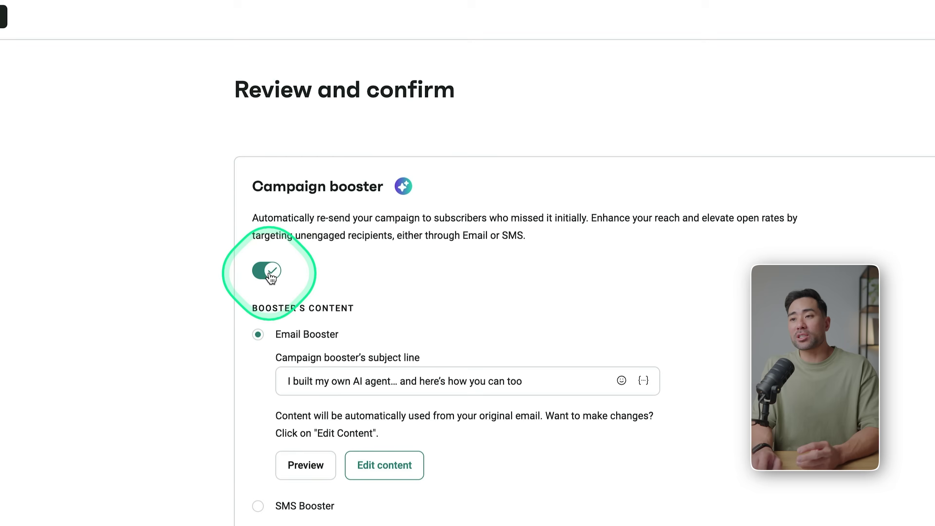
left_click(272, 276)
left_click(271, 274)
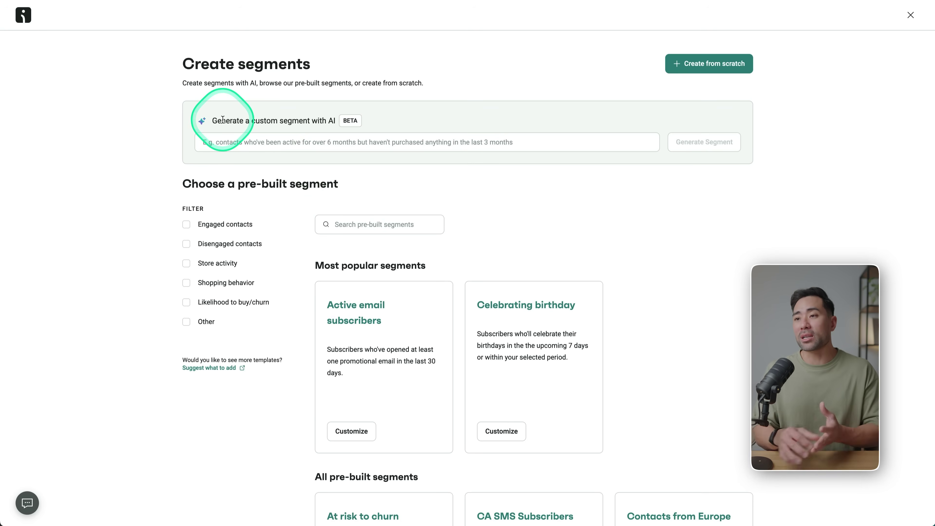
- Start describing a custom segment in the 'Generate a custom segment with AI' field
left_click(238, 145)
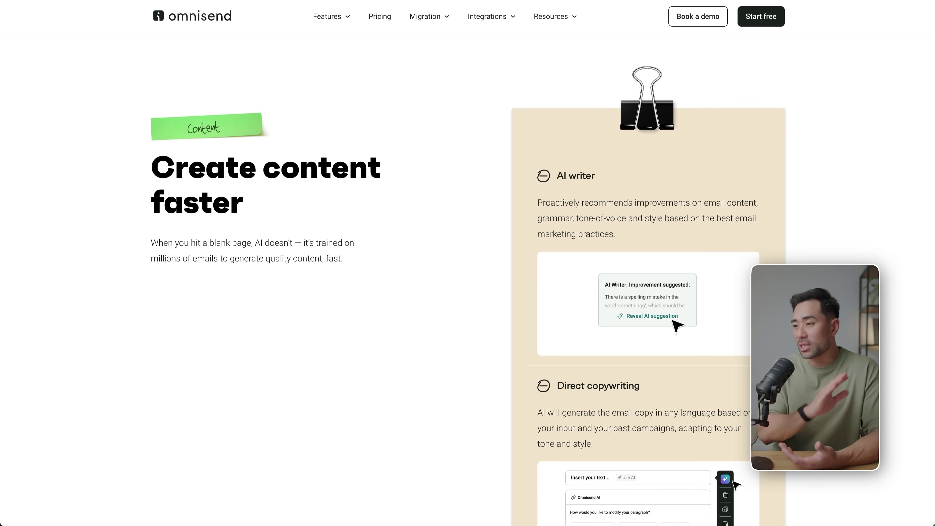
- Copy the 30% off discount code, then open pricing and its contact count options
scroll(468, 280, "down", 15)
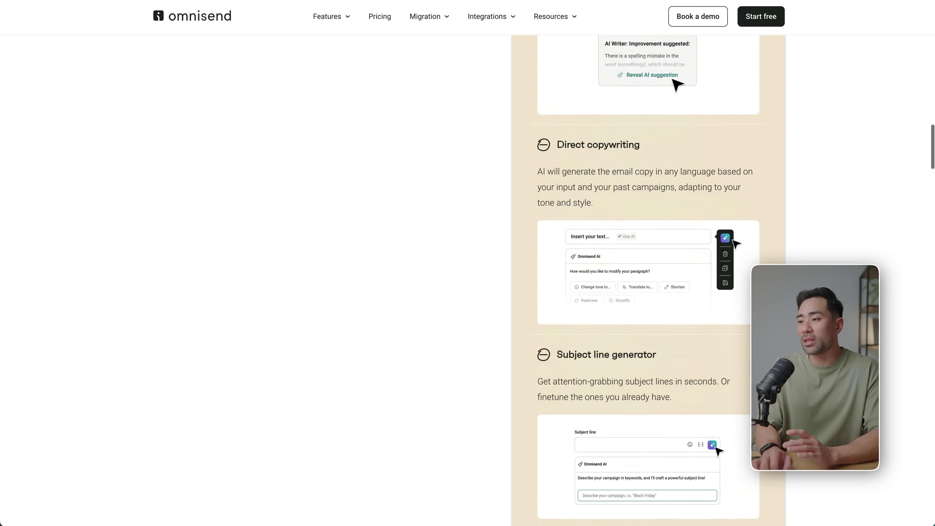
scroll(468, 280, "down", 3)
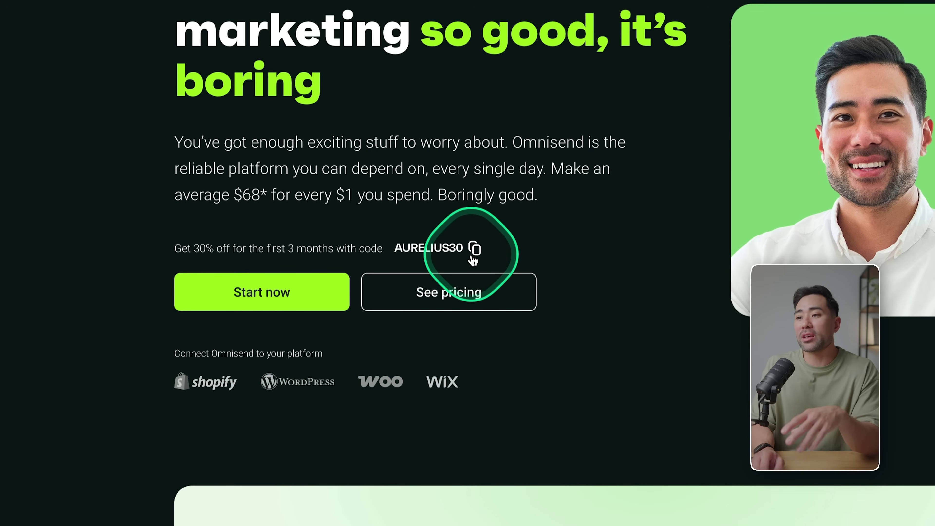
left_click(472, 257)
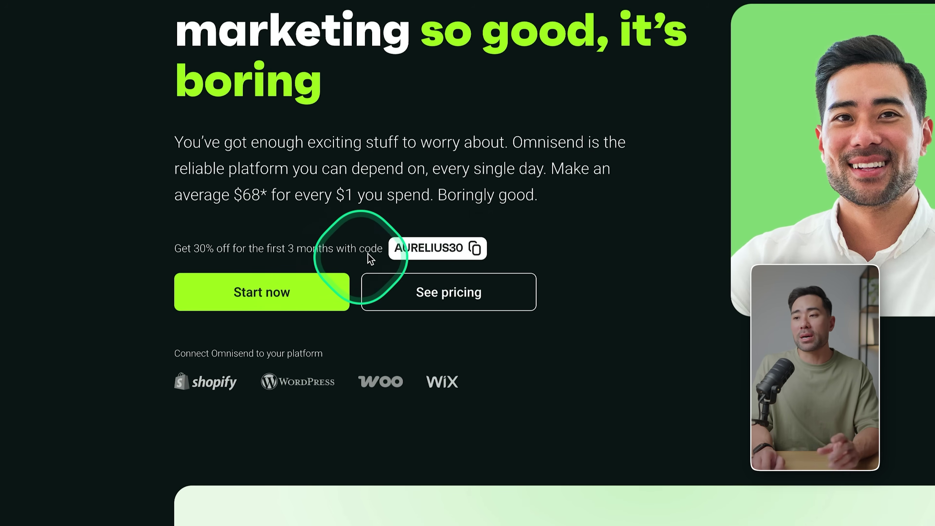
left_click(438, 290)
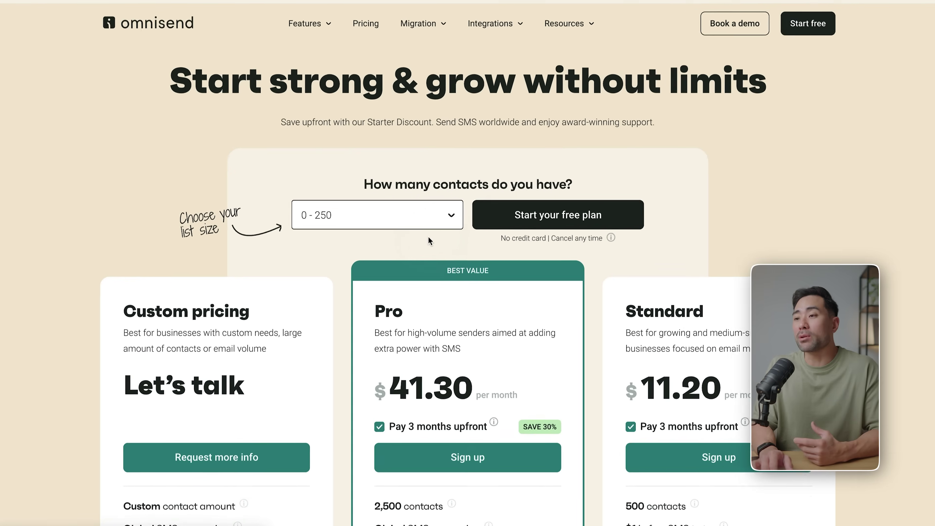
left_click(358, 211)
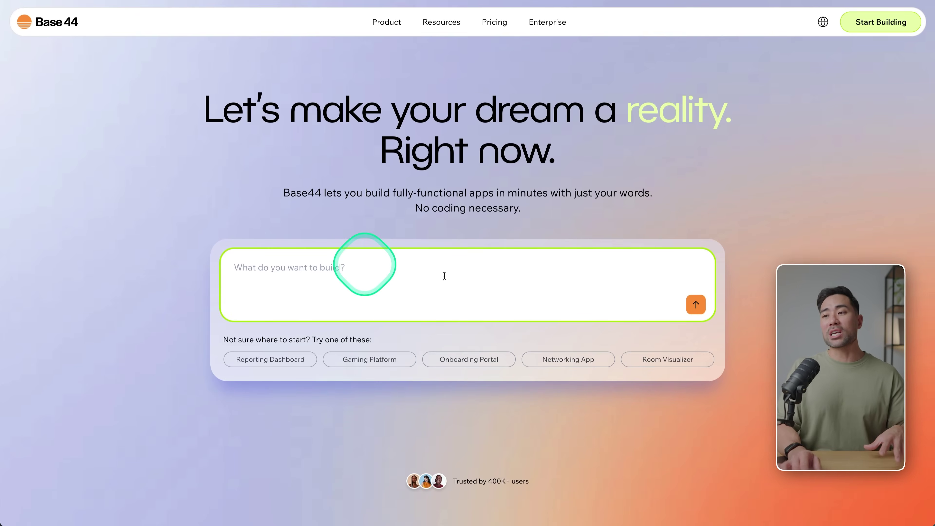
- Generate YouTube titles for '8 AI tools' and scroll through the 21 results
left_click(515, 276)
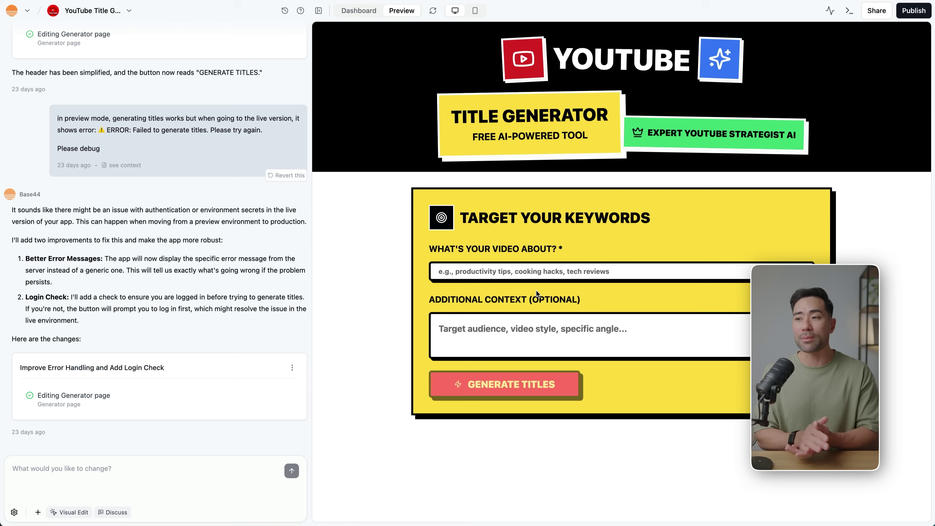
left_click(487, 273)
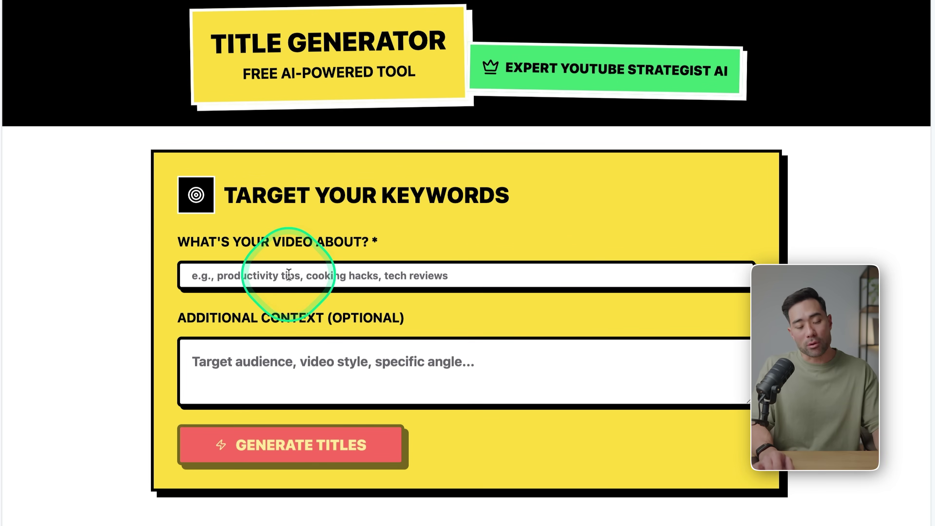
type("8 AI tools")
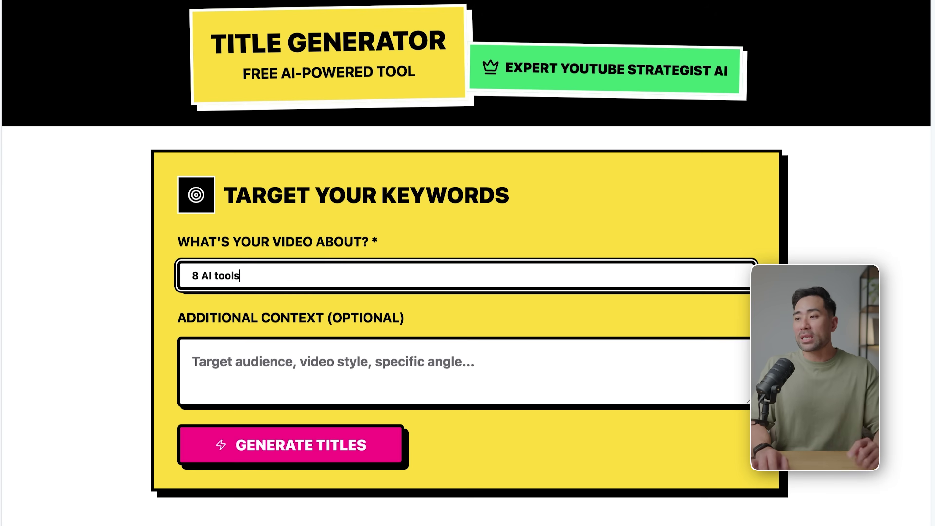
left_click(310, 448)
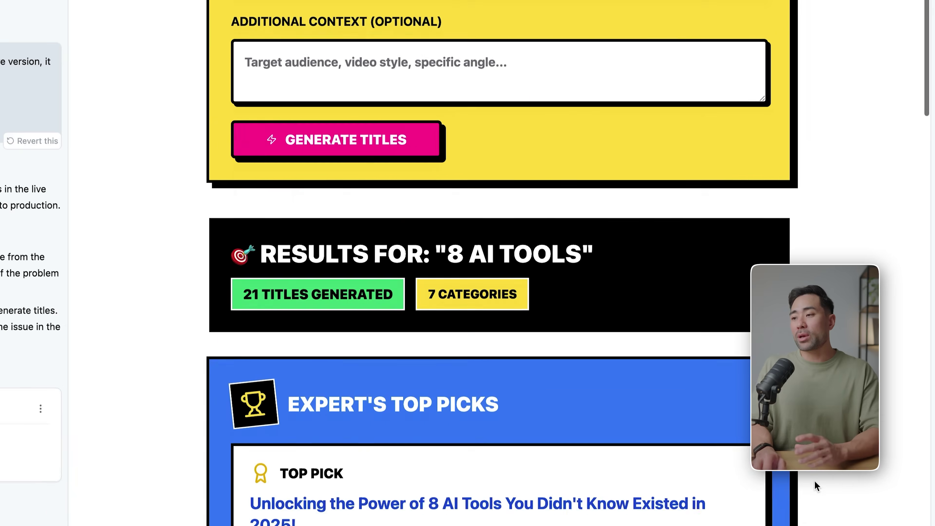
scroll(516, 258, "down", 10)
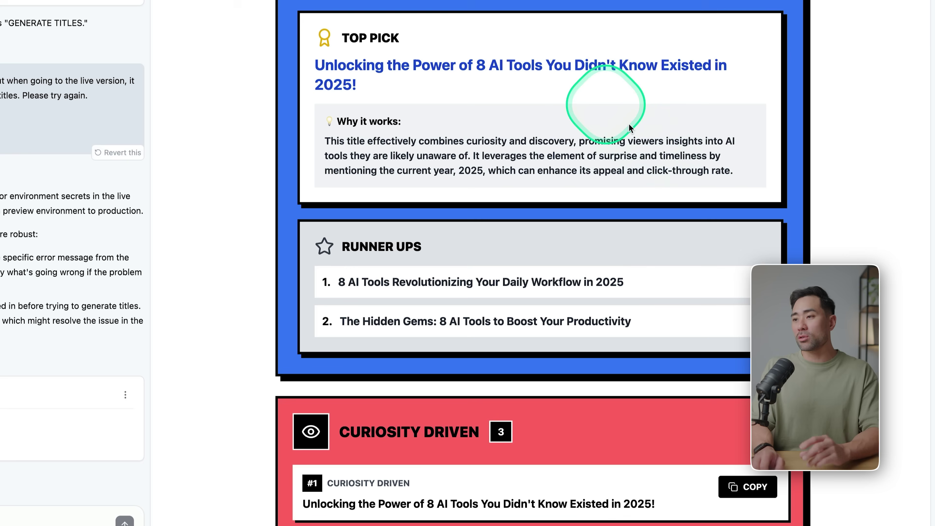
scroll(629, 128, "down", 10)
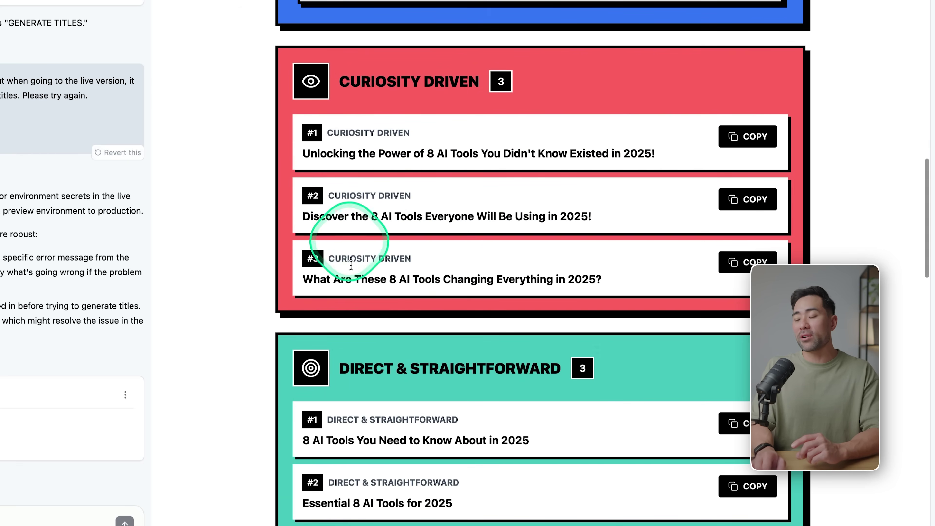
scroll(424, 251, "down", 4)
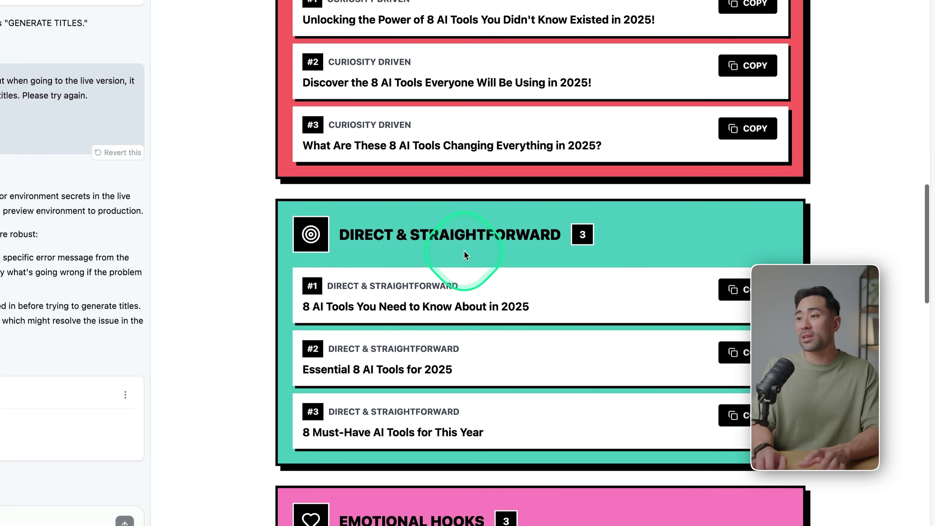
scroll(466, 255, "down", 9)
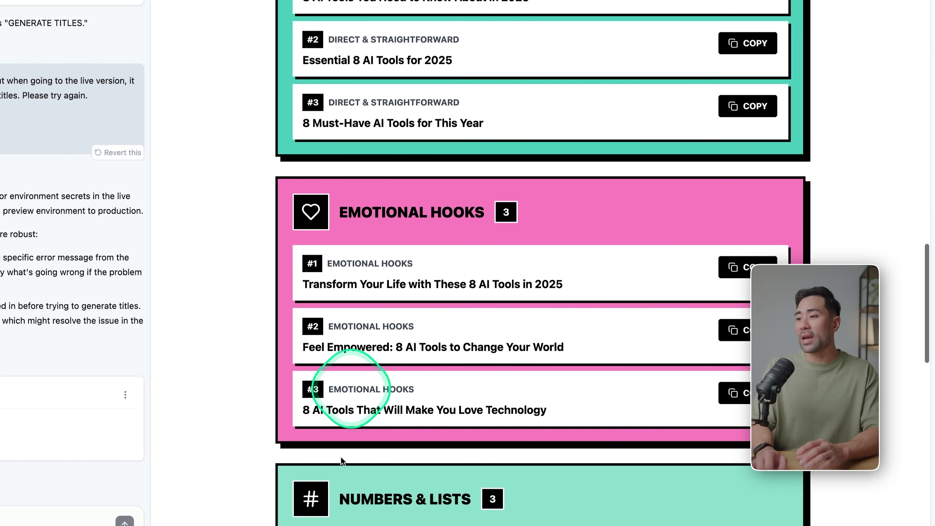
scroll(342, 460, "down", 5)
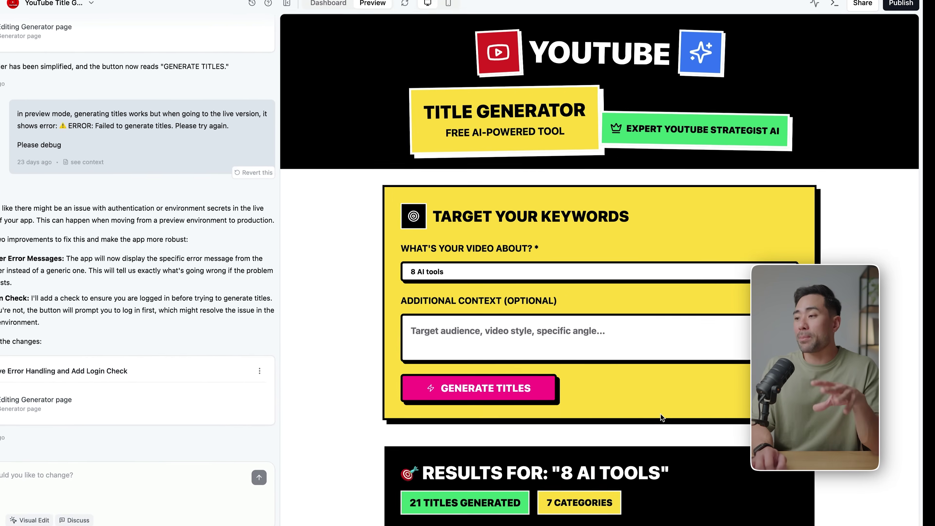
scroll(662, 414, "down", 15)
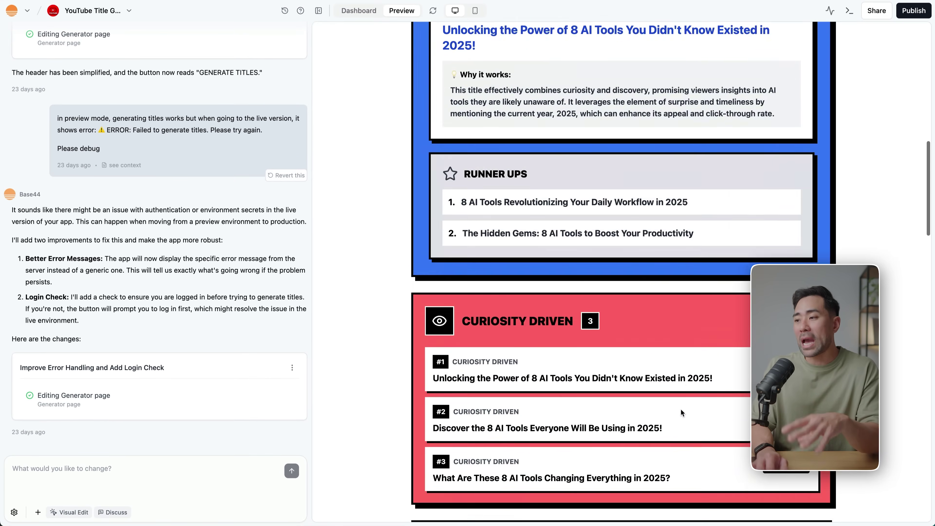
scroll(661, 412, "up", 6)
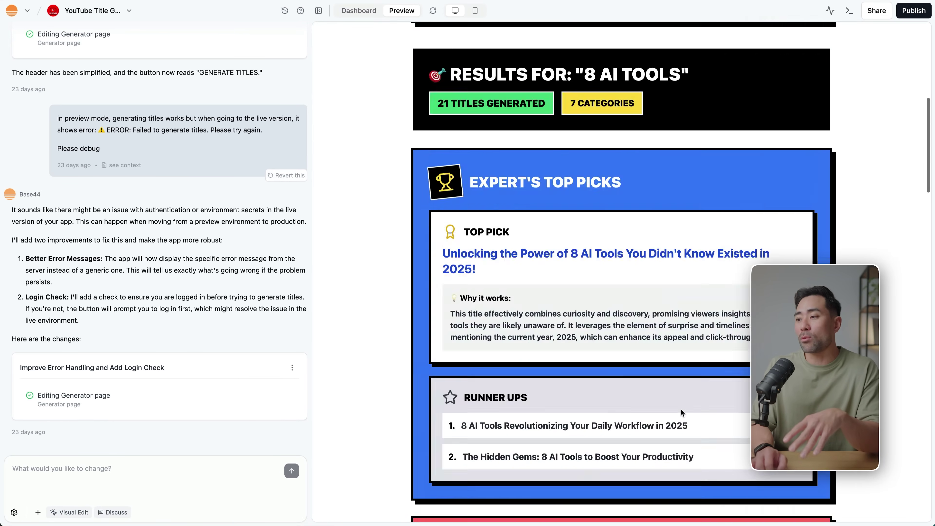
scroll(680, 408, "up", 10)
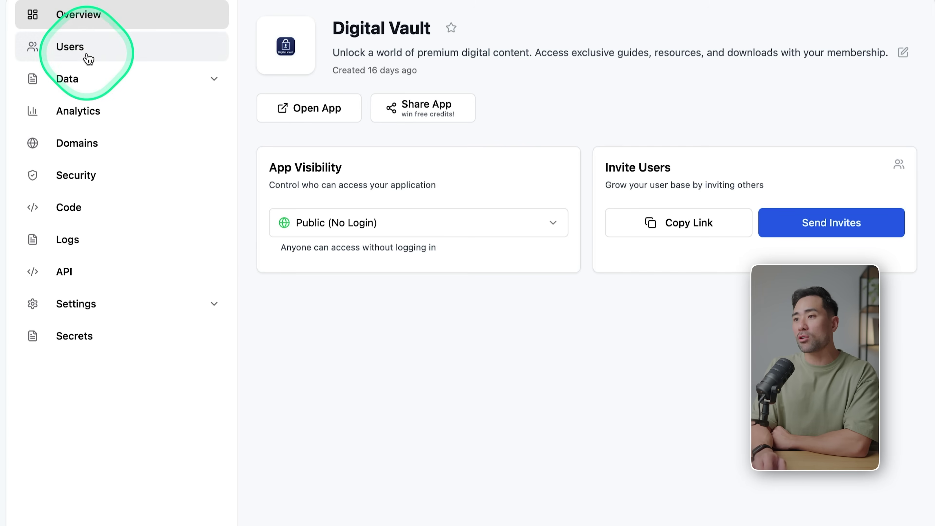
- Review the Digital Vault app's DigitalProduct table, analytics and custom domain settings
left_click(73, 84)
left_click(121, 121)
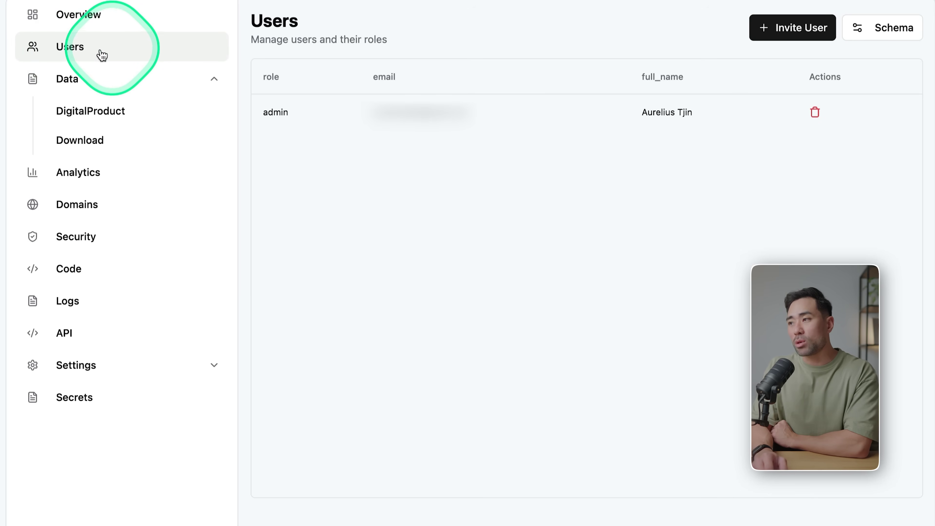
left_click(87, 183)
left_click(86, 216)
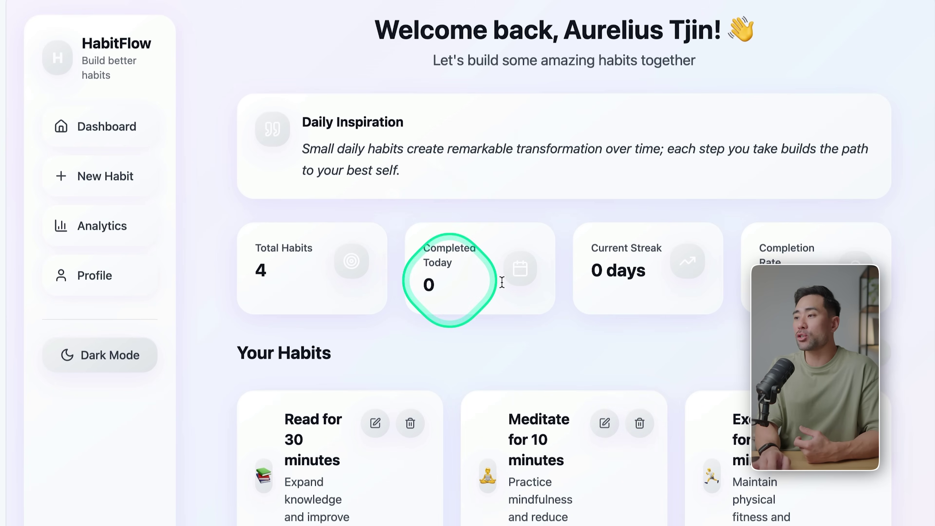
- Start a new HabitFlow habit, keep frequency at Daily, and view the icon choices
left_click(97, 180)
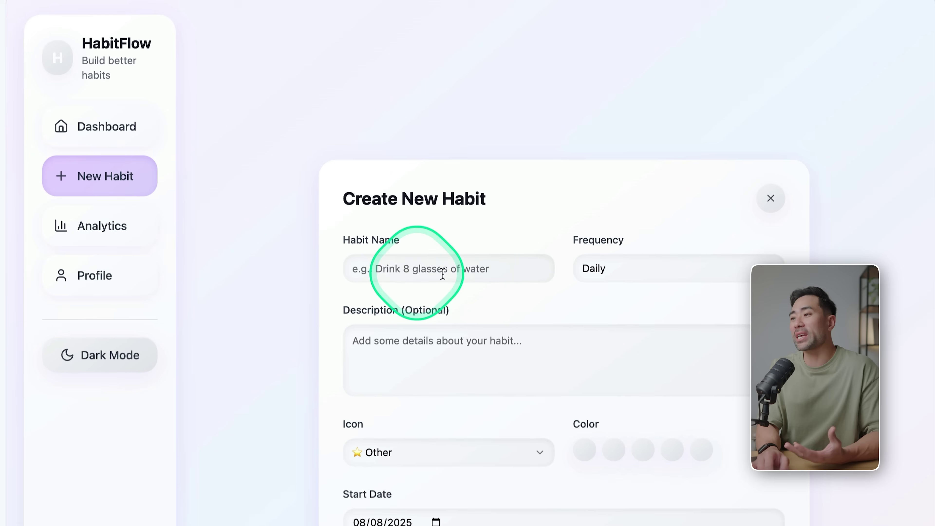
left_click(632, 268)
left_click(635, 268)
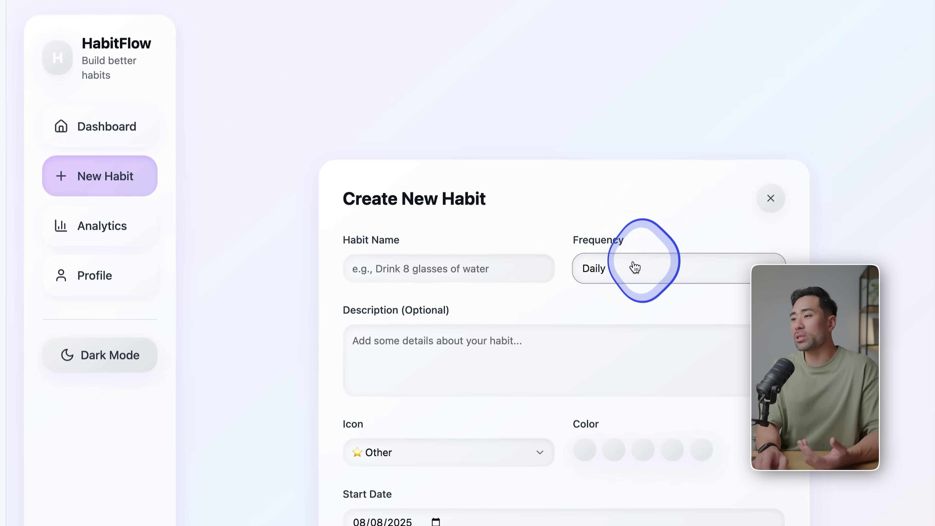
scroll(457, 369, "down", 5)
left_click(459, 298)
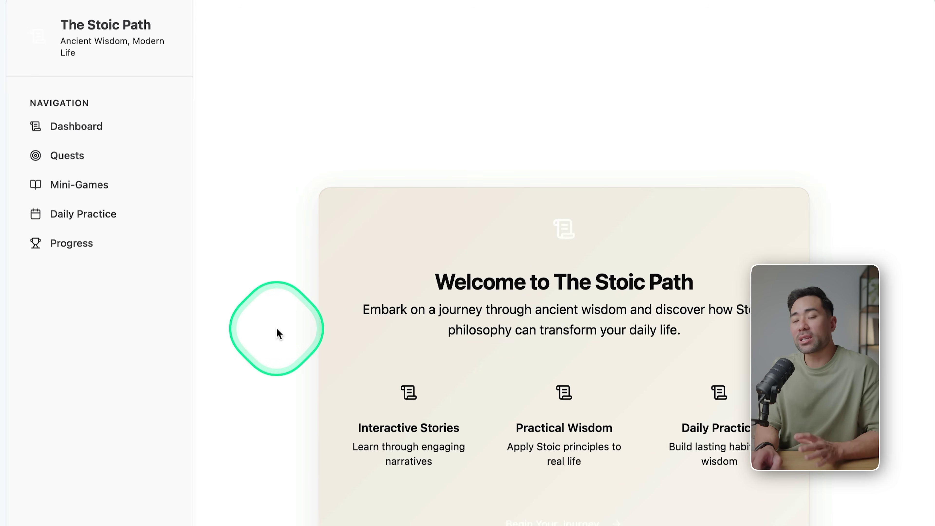
- Open The Stoic Path quests, start the Practicing Acceptance quest, then close its quiz
left_click(55, 155)
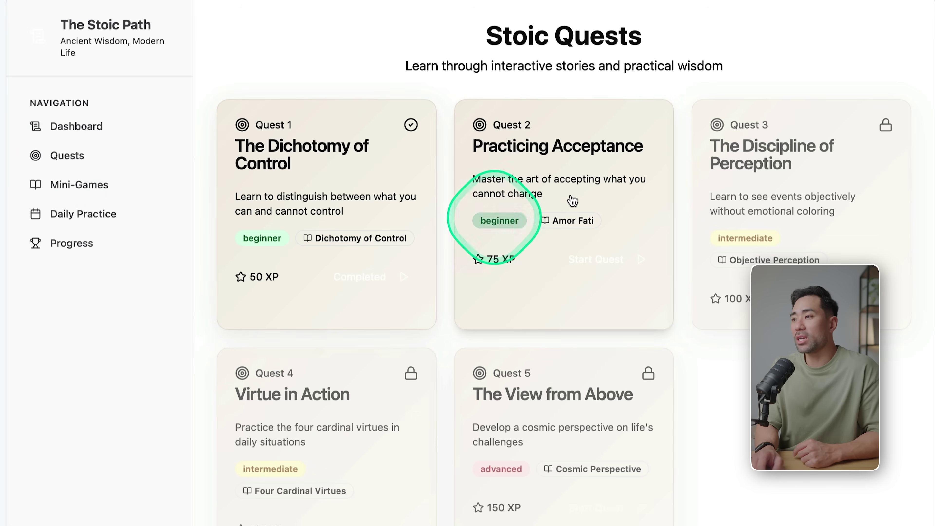
left_click(546, 171)
scroll(548, 164, "down", 5)
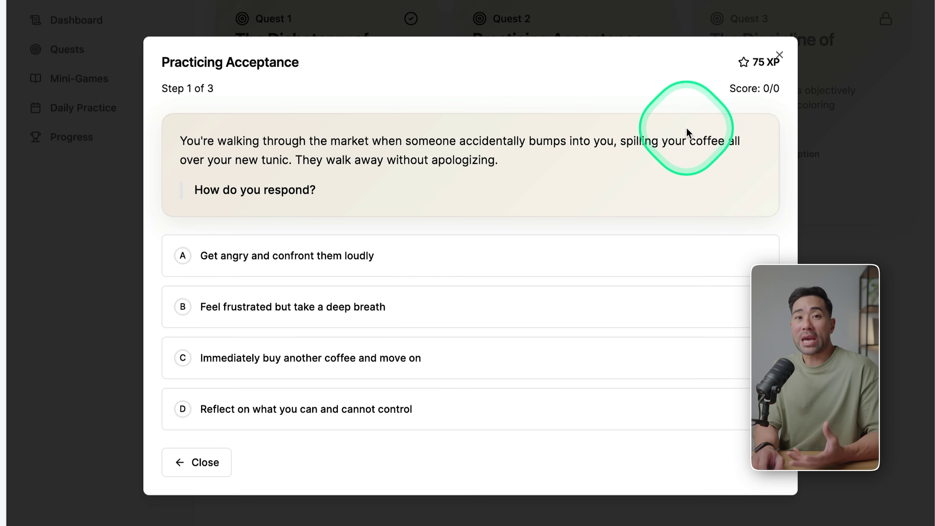
left_click(779, 55)
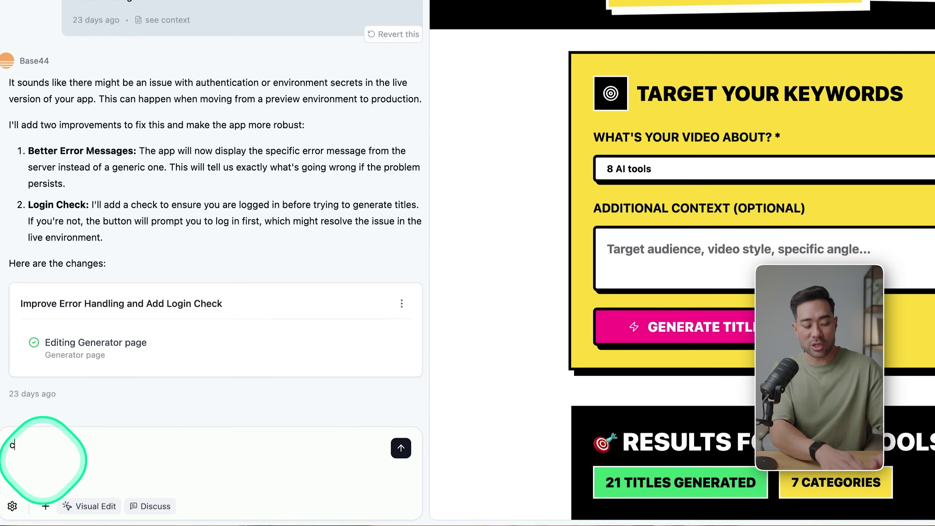
- Send the Base44 AI the request 'change the icon'
type("change the icon")
key("Return")
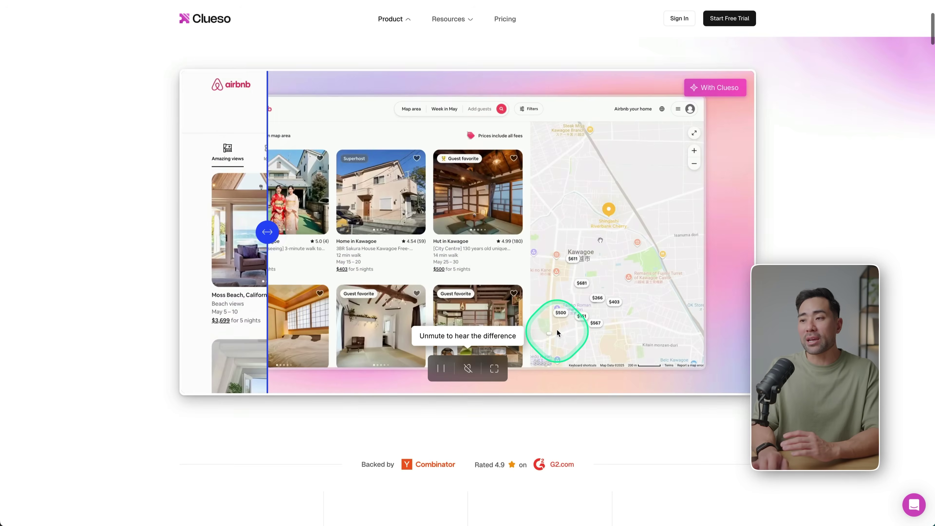
- Scroll back up the Clueso homepage
scroll(467, 263, "up", 1)
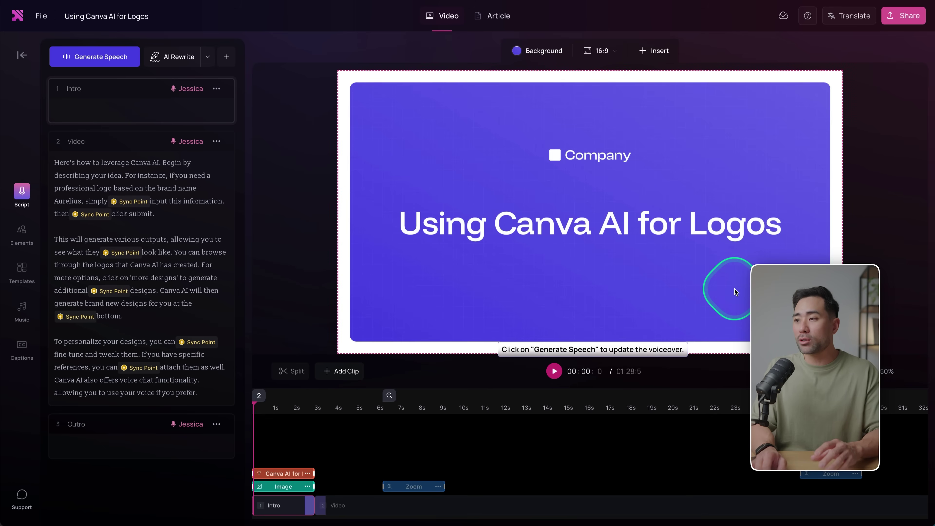
- Try the title text, playback, zoom clip and timeline jumps, then switch to the Article view
left_click(587, 229)
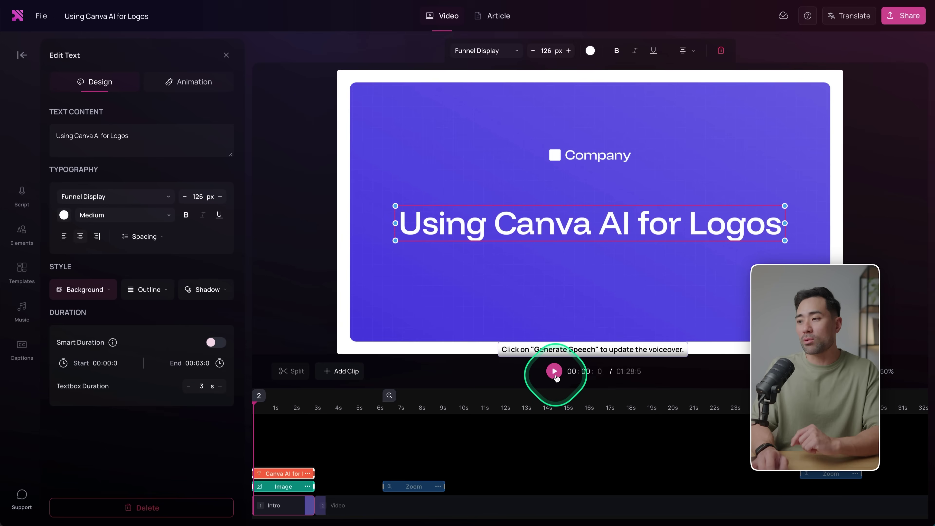
left_click(555, 376)
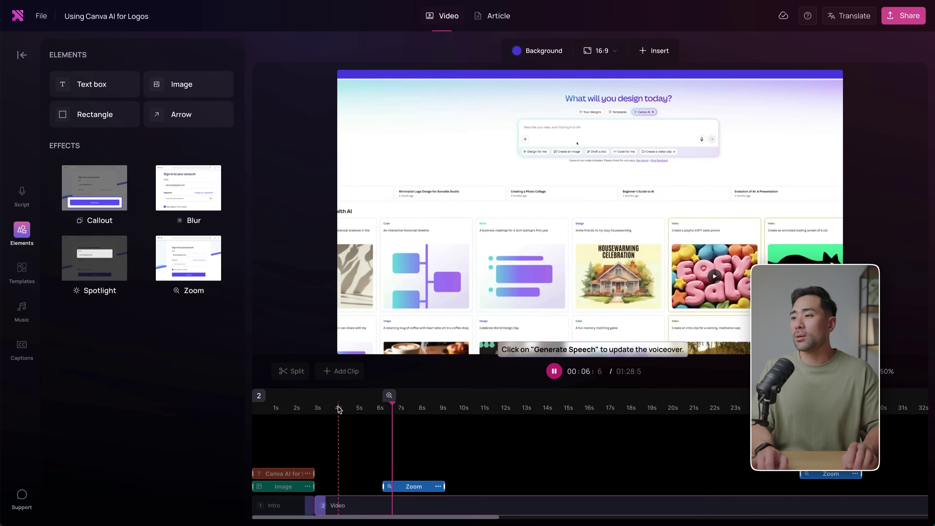
left_click(403, 485)
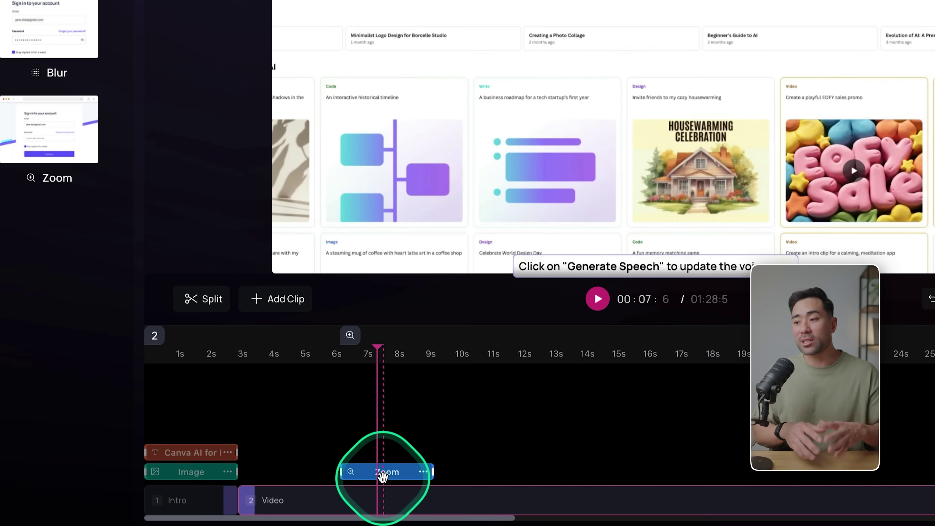
left_click(409, 495)
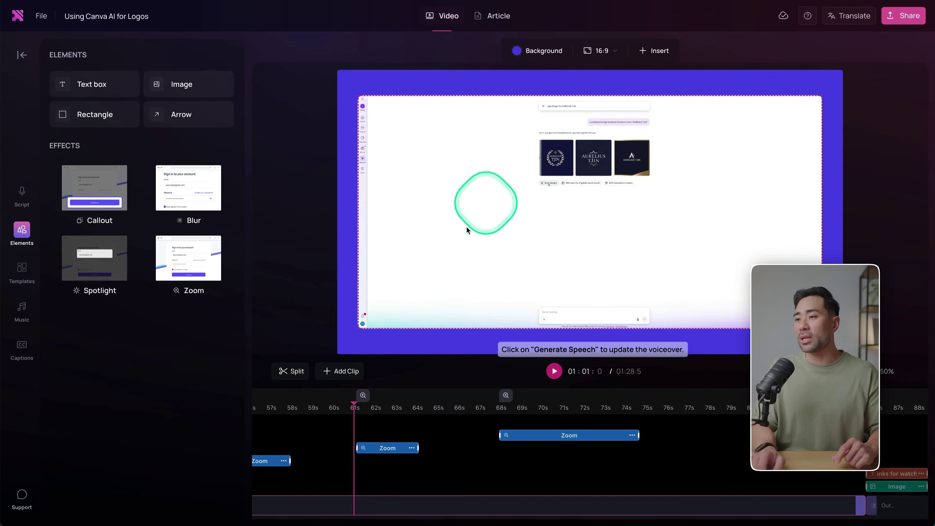
left_click(869, 449)
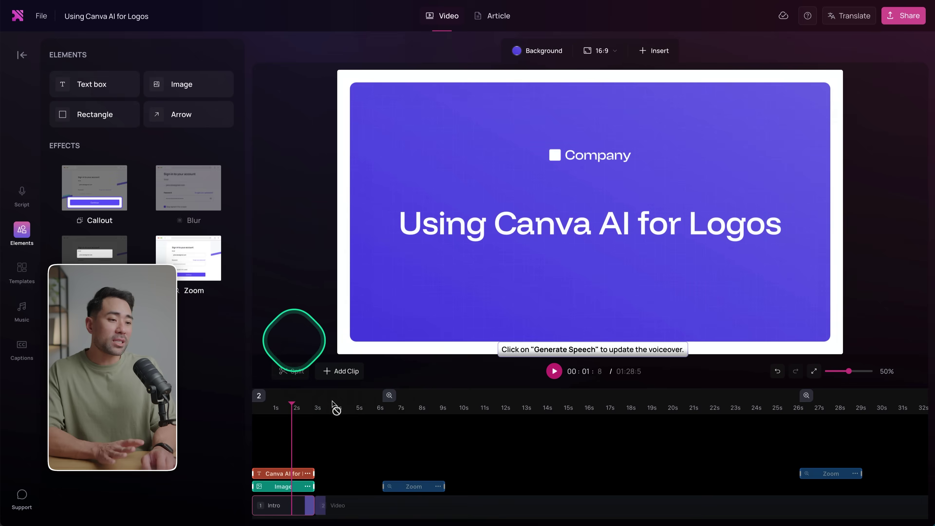
left_click(496, 28)
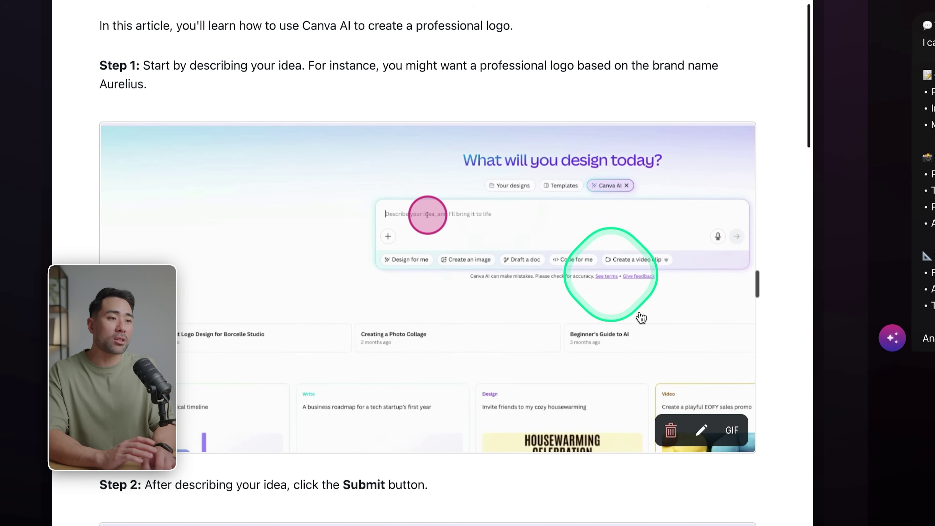
- Scroll the logo article, selecting Step 1 text to reveal Improve with AI
scroll(258, 206, "down", 1)
left_click_drag(142, 61, 364, 64)
scroll(388, 138, "down", 9)
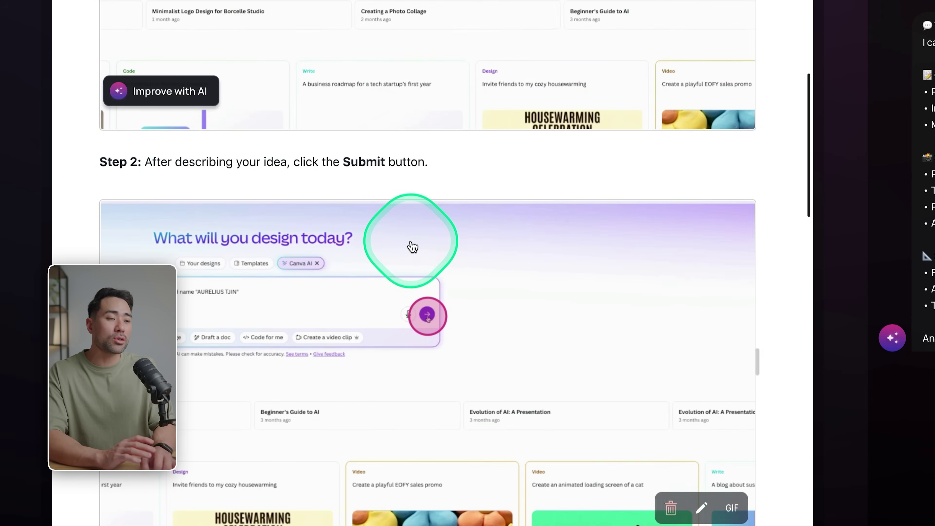
scroll(411, 243, "down", 10)
scroll(443, 331, "down", 20)
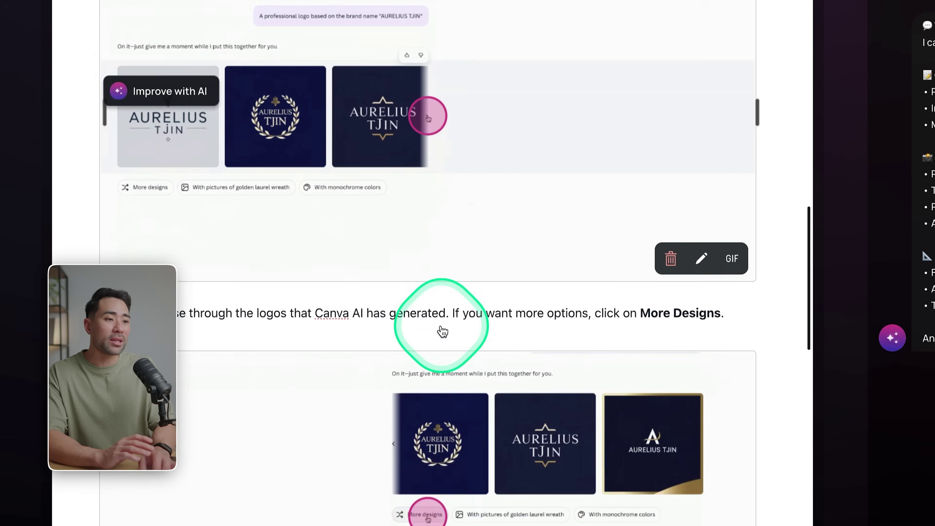
scroll(443, 331, "up", 20)
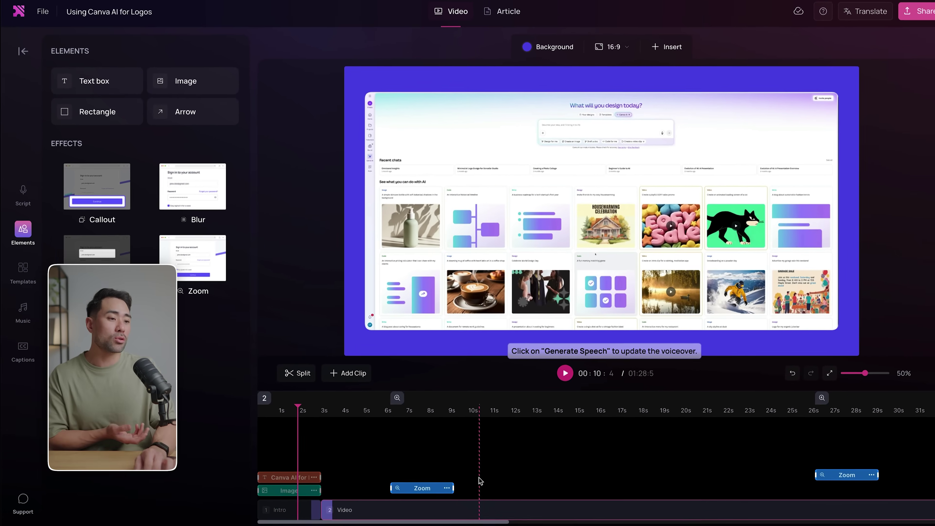
- Move the playhead to about 5 seconds, then to around 23 seconds
left_click(363, 412)
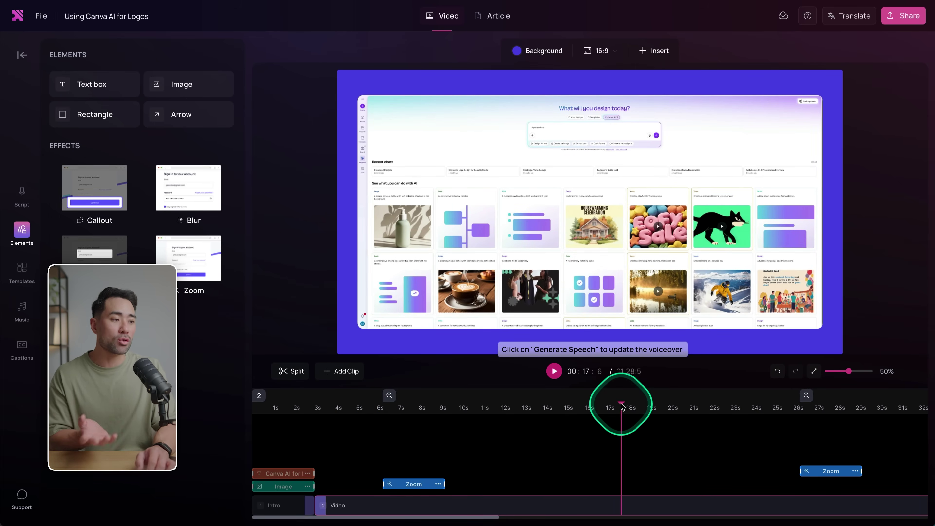
left_click(739, 410)
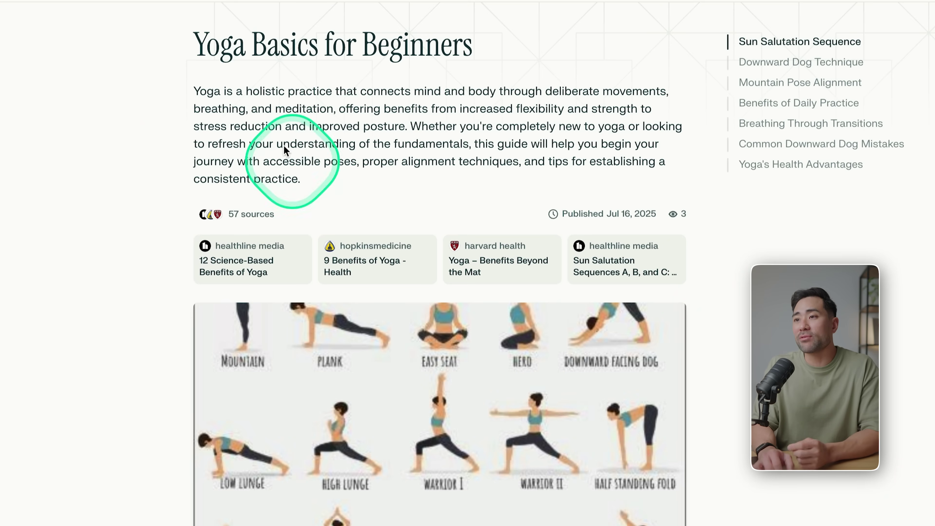
- Scroll through the Yoga Basics for Beginners example Page
scroll(457, 168, "down", 6)
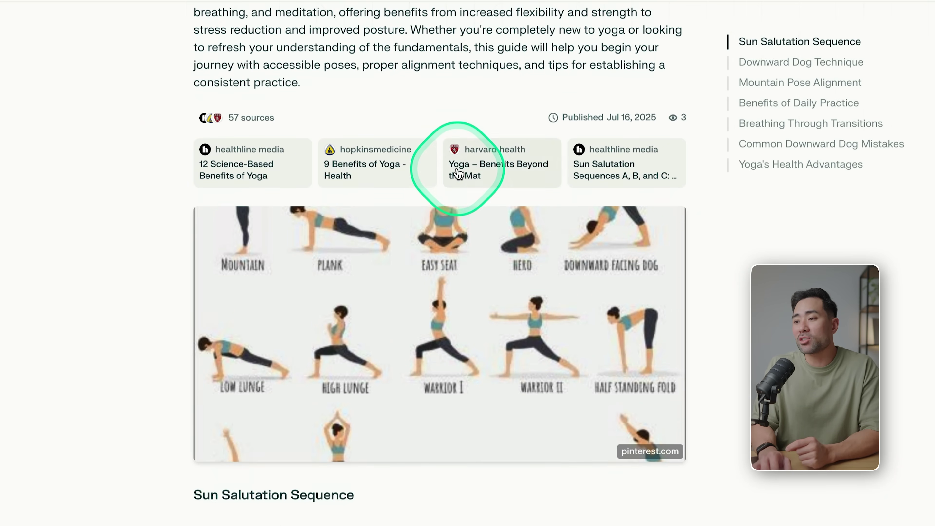
scroll(456, 168, "down", 20)
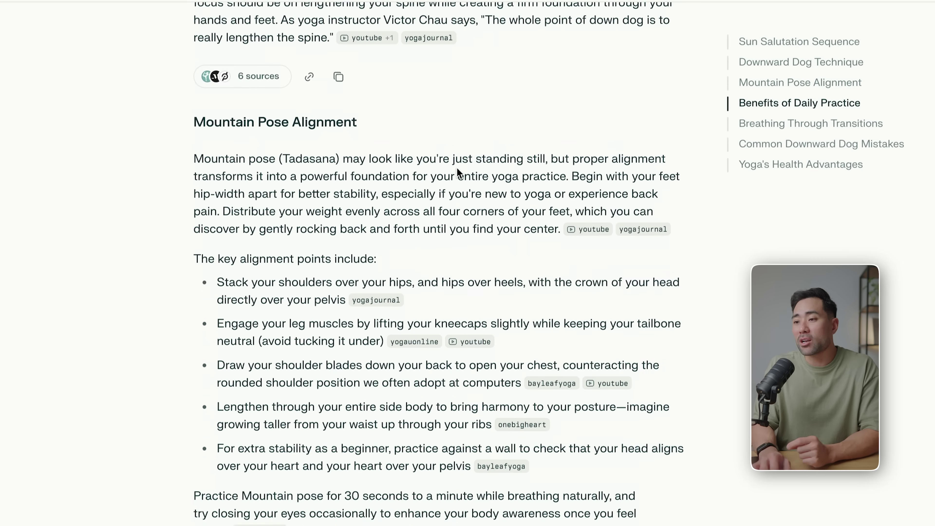
scroll(457, 168, "up", 20)
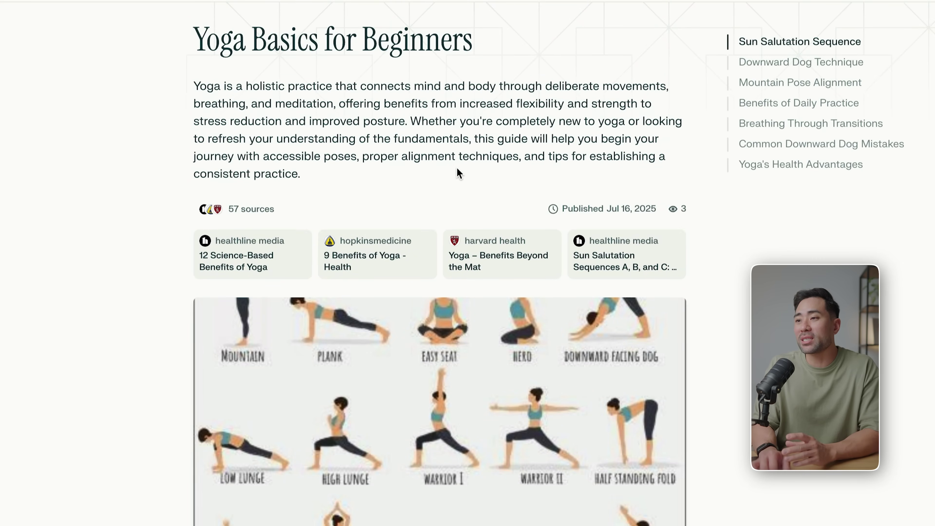
scroll(457, 168, "down", 6)
scroll(457, 169, "up", 6)
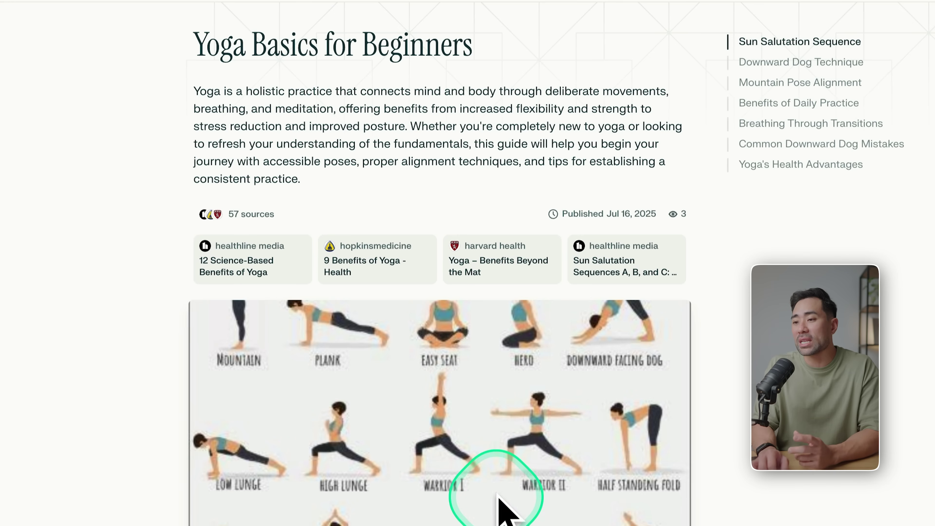
scroll(499, 497, "down", 20)
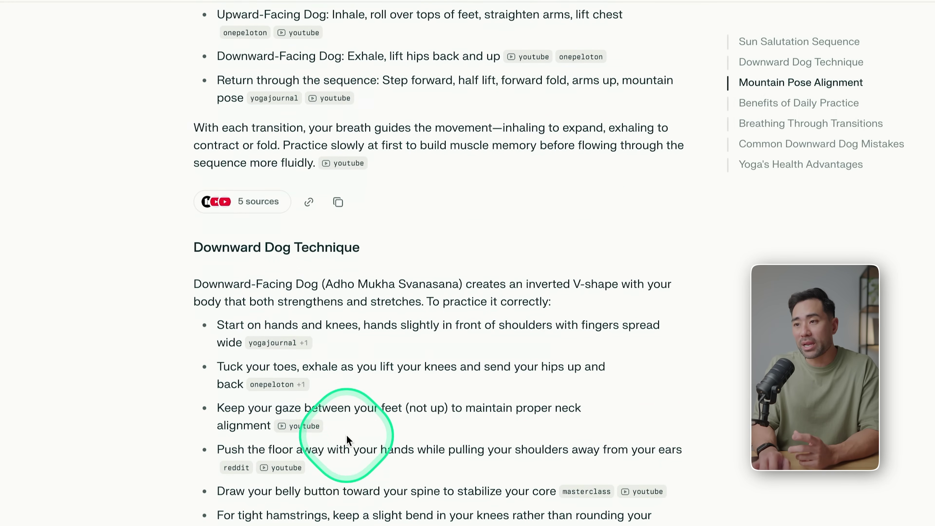
scroll(346, 435, "down", 1)
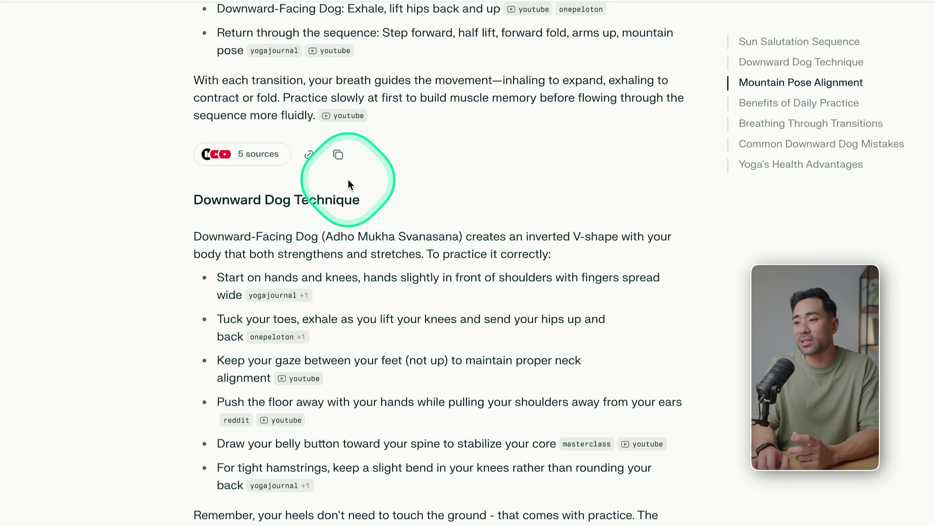
scroll(348, 184, "down", 20)
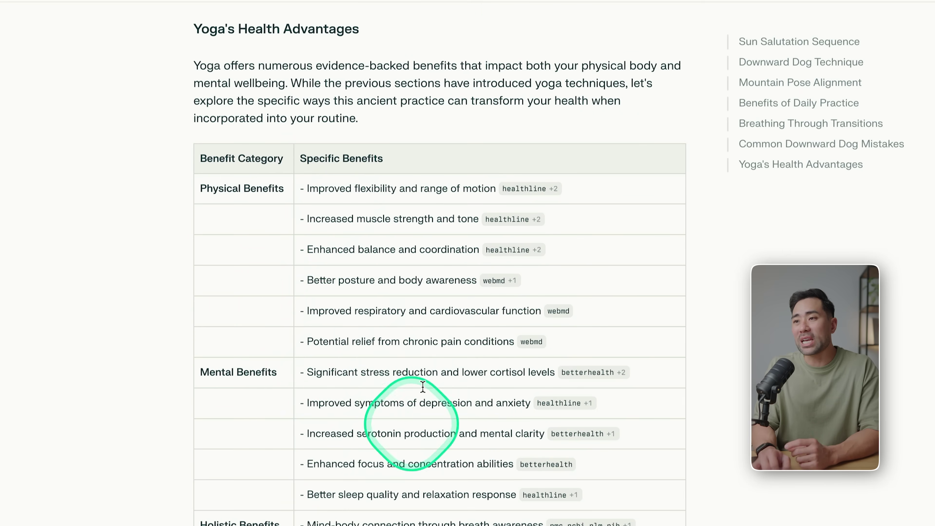
scroll(499, 460, "down", 15)
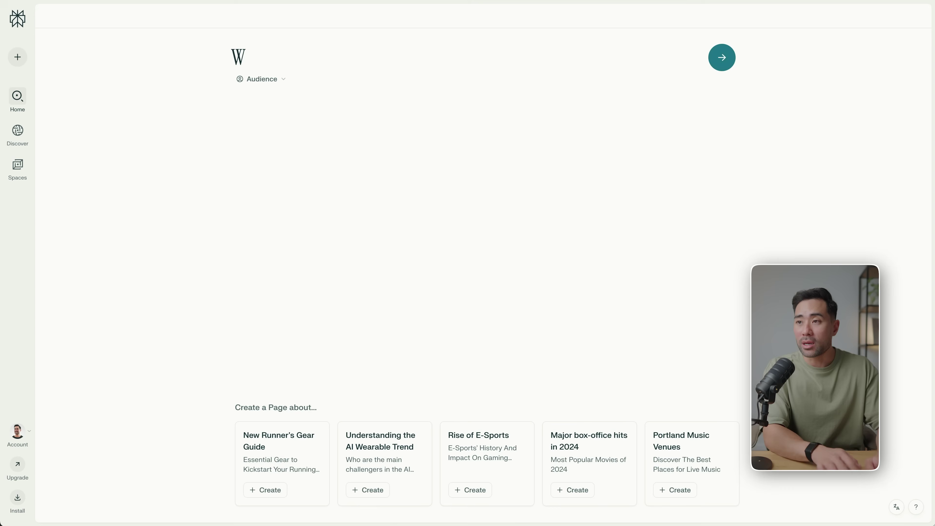
- Paste 'Choosing The Right Coffee Machine' as the topic and generate the Page
key("BackSpace")
type("Choosing The Right Coffee Machine")
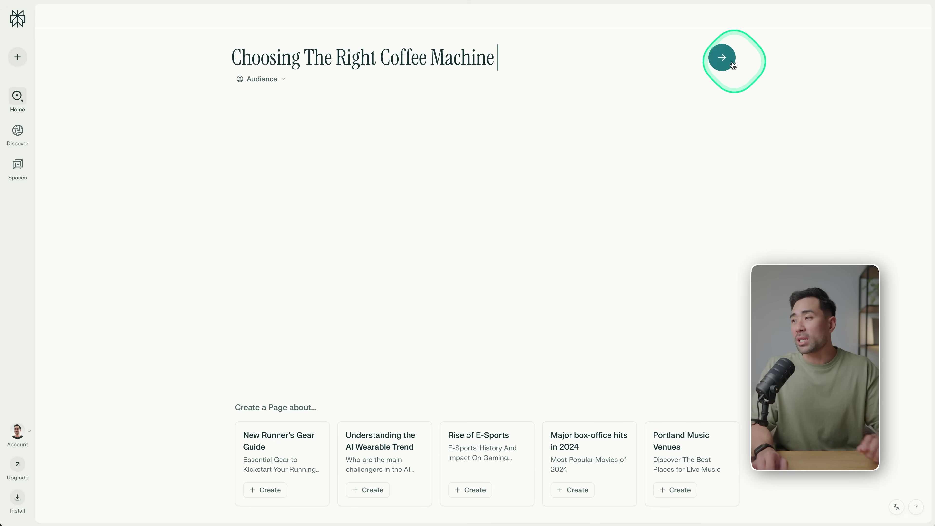
left_click(722, 59)
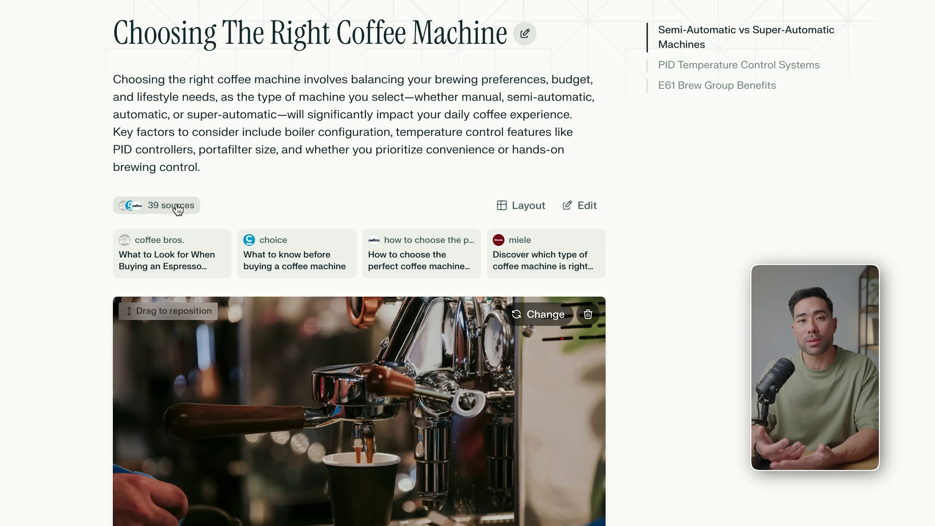
- Jump to the E61 Brew Group Benefits section and begin a new section after it
scroll(354, 389, "down", 15)
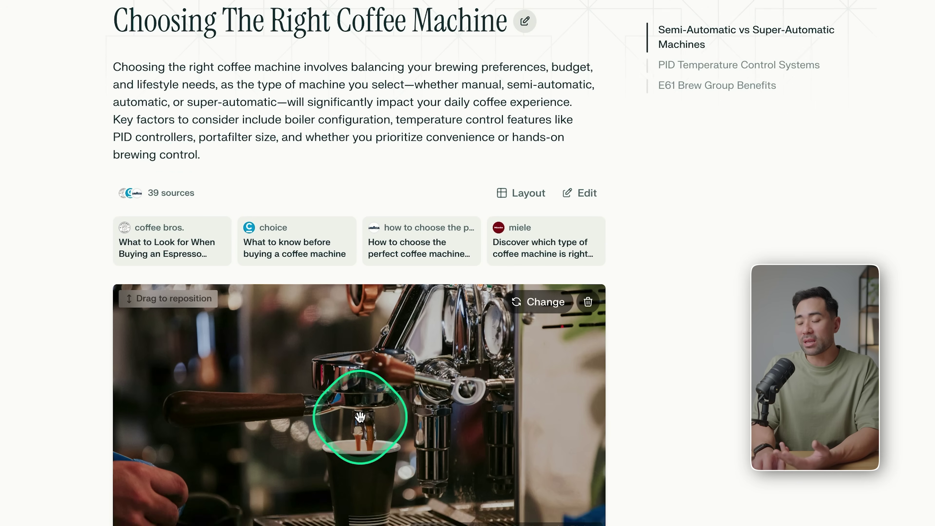
scroll(360, 417, "down", 10)
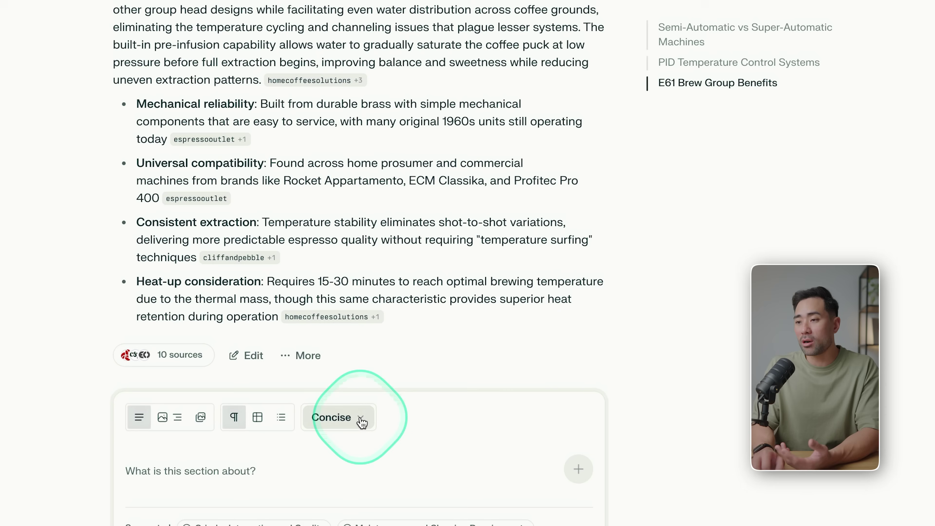
scroll(809, 118, "up", 20)
left_click(617, 87)
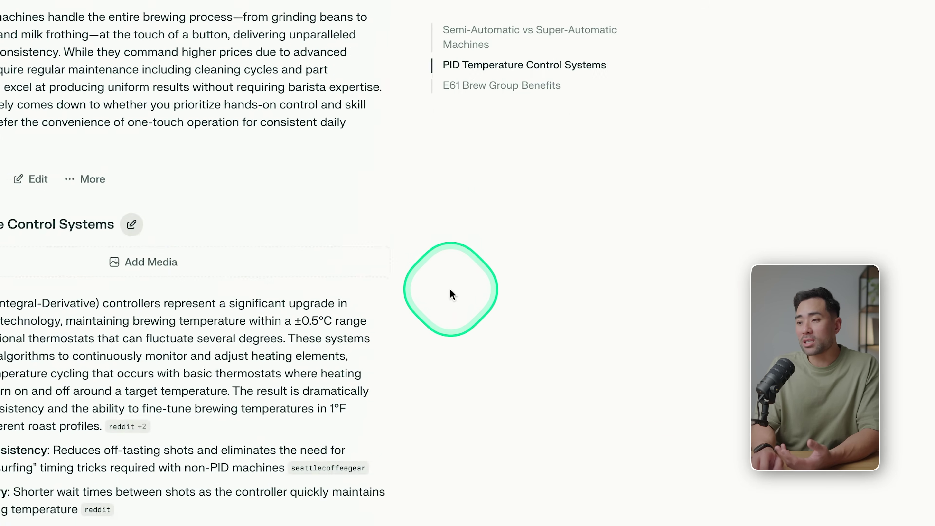
left_click(7, 469)
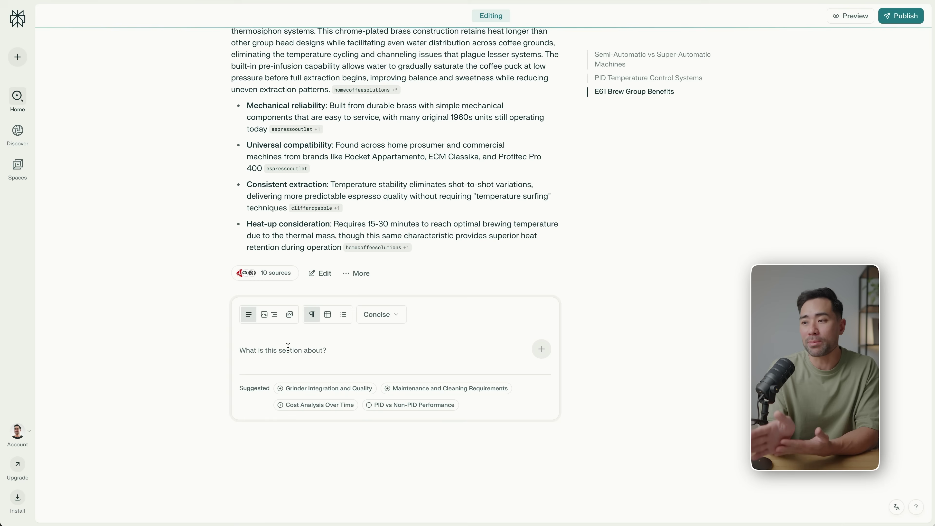
- Review the new section's length options and keep it at Concise
left_click(380, 314)
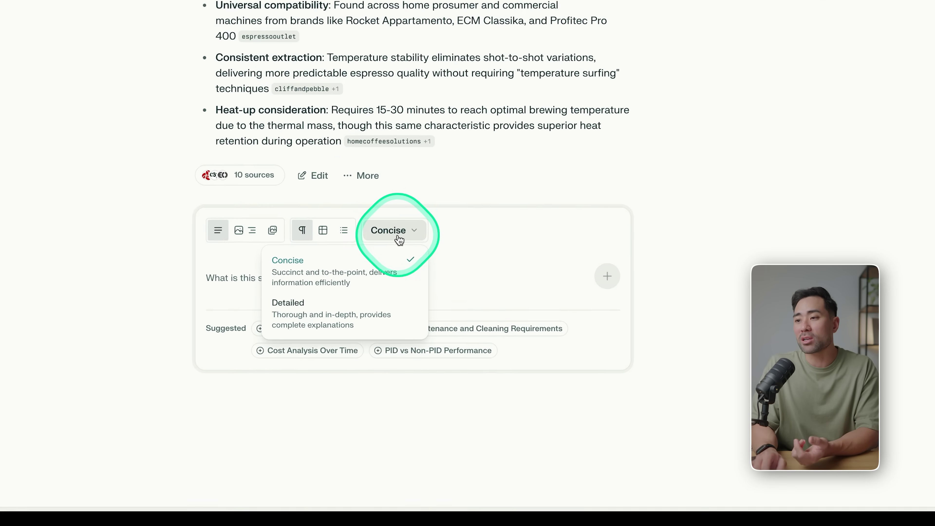
left_click(439, 311)
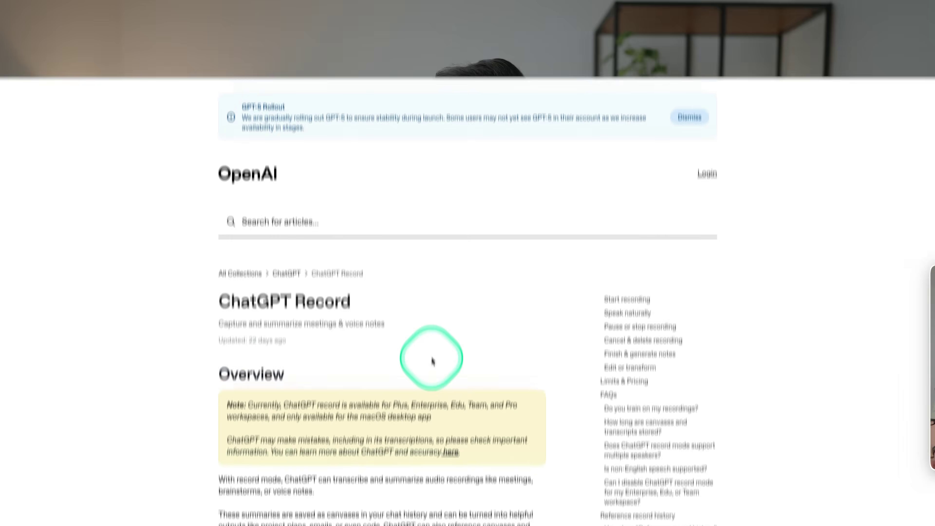
- Read through the ChatGPT Record guide's Pause or stop recording section, then return to the top
scroll(431, 282, "down", 4)
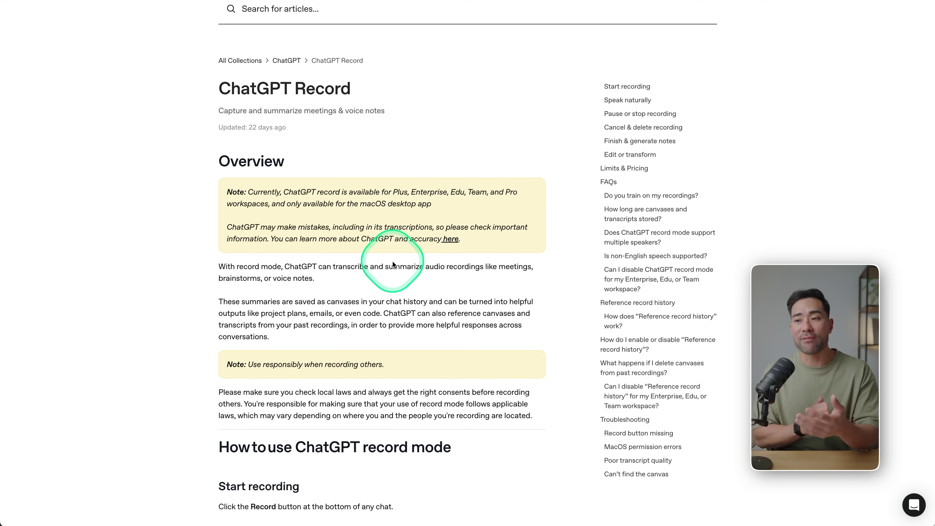
scroll(393, 264, "down", 12)
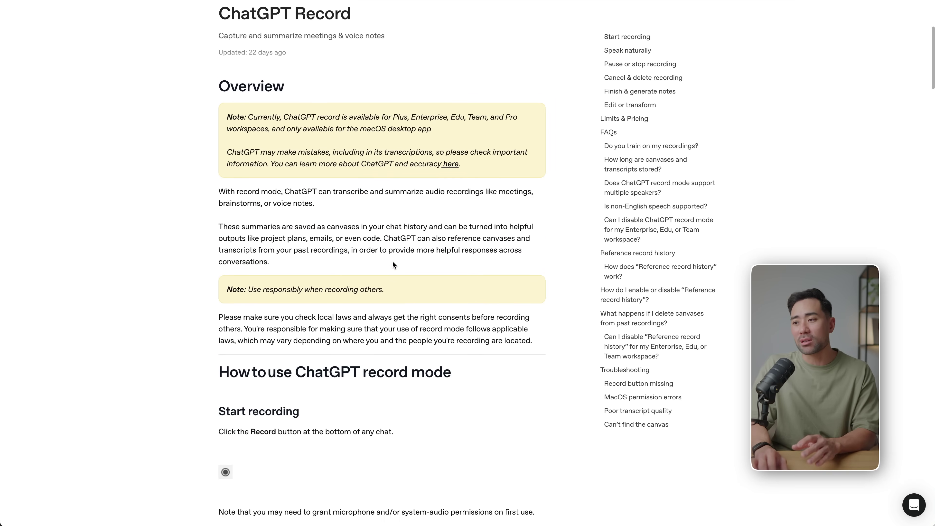
scroll(393, 261, "down", 5)
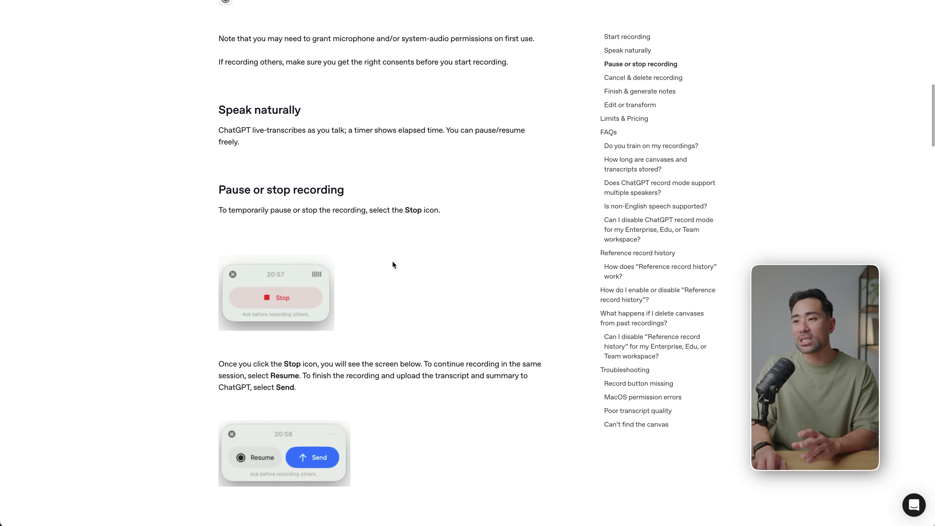
key("Home")
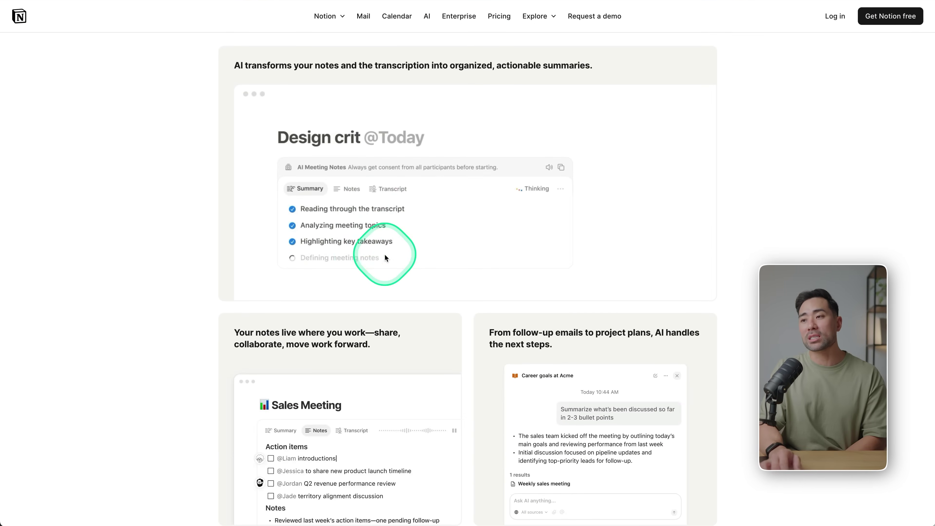
- Scroll down Notion's AI Meeting Notes product page
scroll(363, 292, "down", 1)
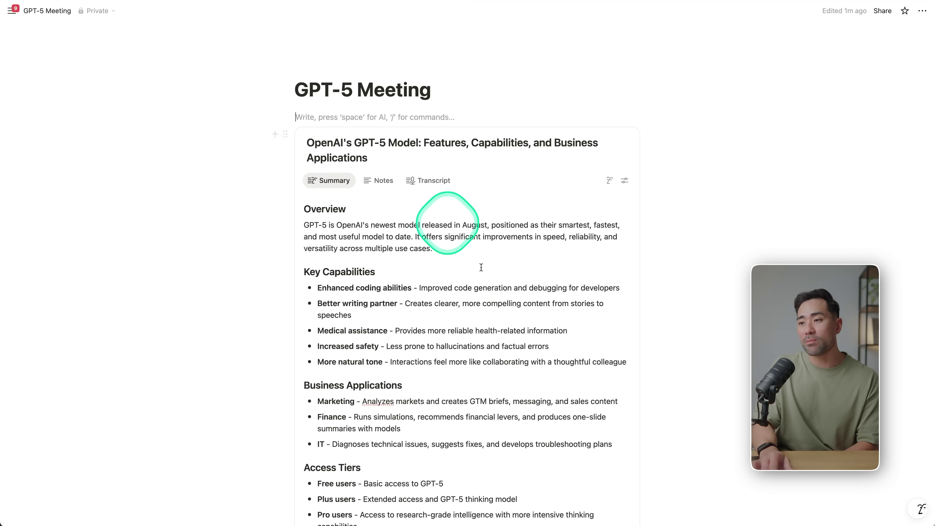
- Scroll past the Performance Improvements and Business Impact sections and add an empty line below
scroll(464, 250, "down", 5)
scroll(372, 144, "down", 10)
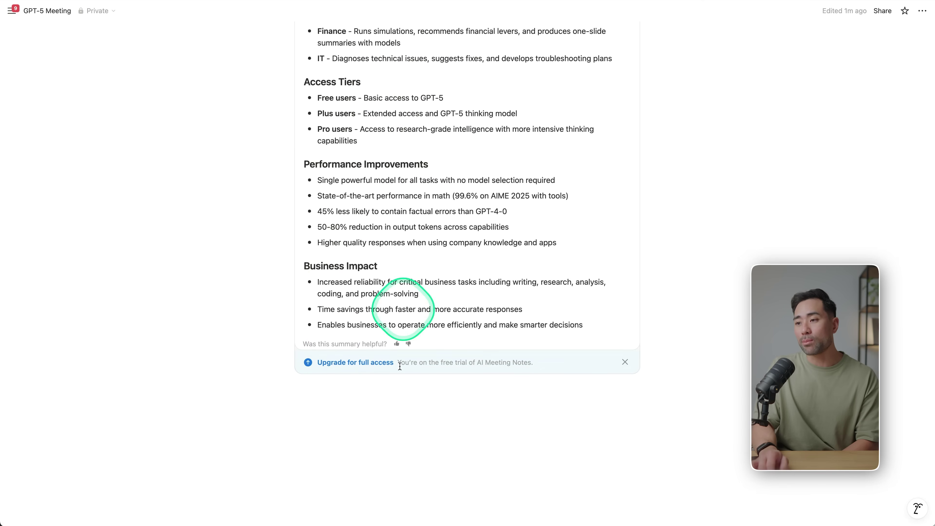
scroll(563, 453, "down", 1)
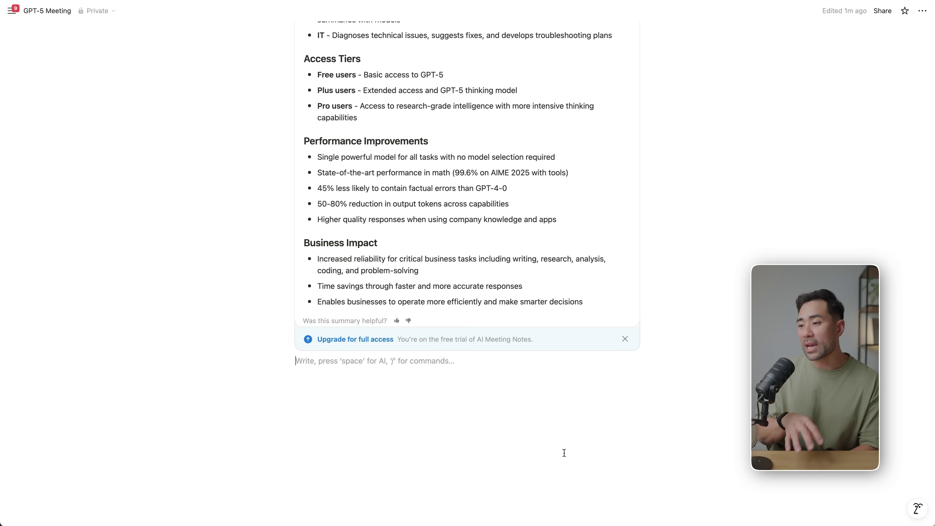
key("Return")
key("Return")
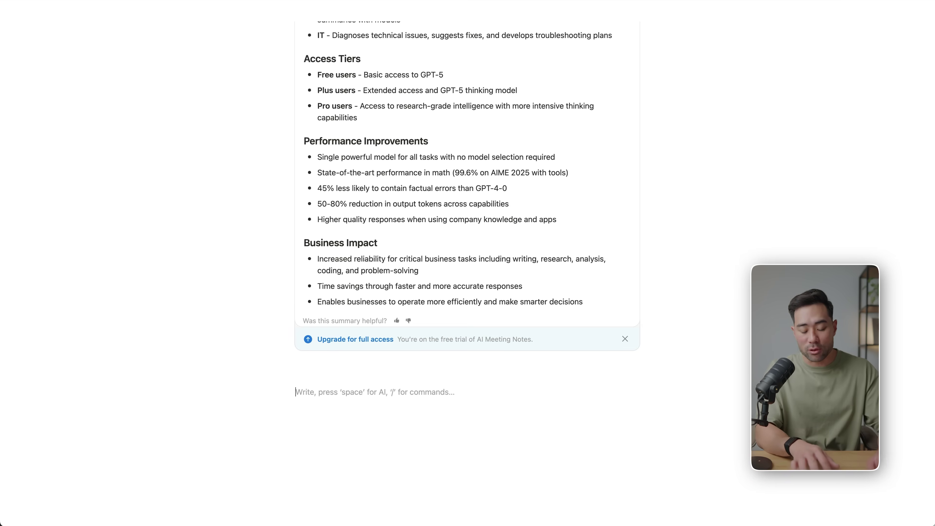
- Insert an AI Meeting Notes block with /, then go back to the existing meeting's summary
type("/")
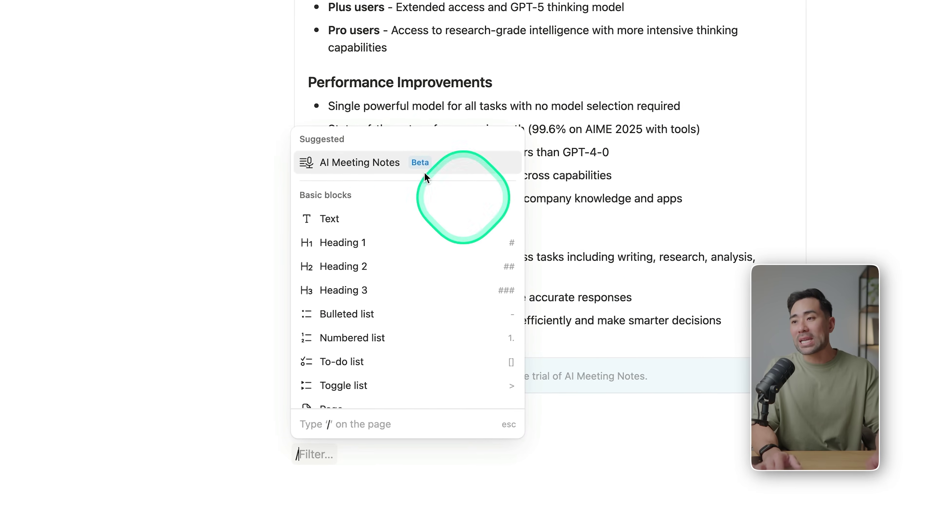
left_click(332, 163)
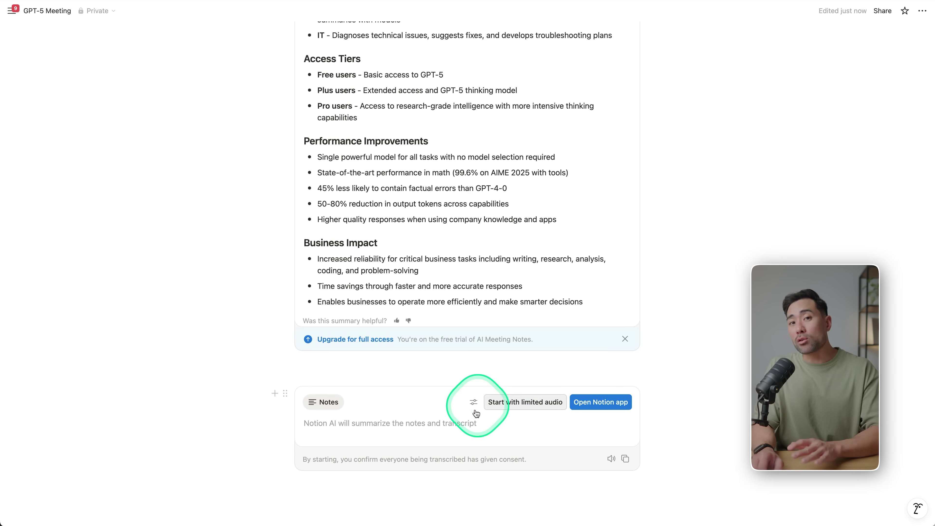
left_click(315, 186)
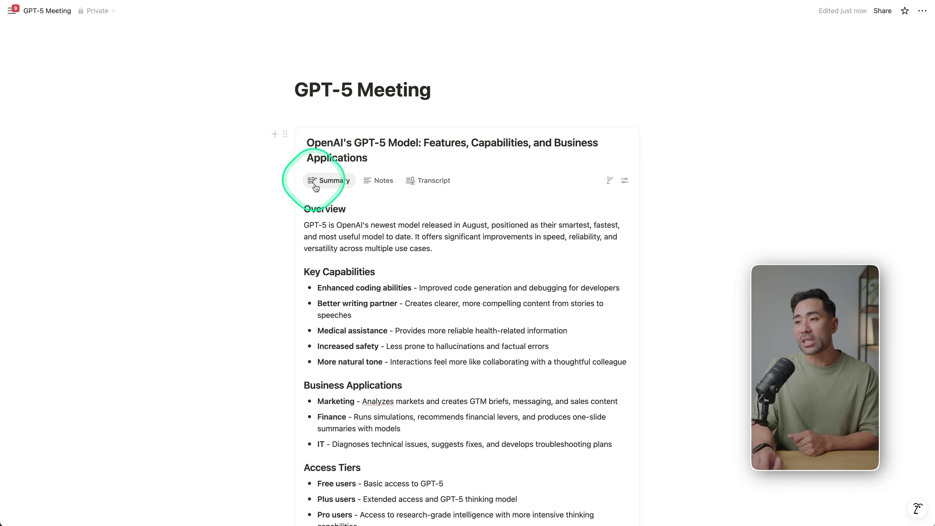
- Review the earlier meeting's full transcript, then switch back to its Summary tab
left_click(422, 183)
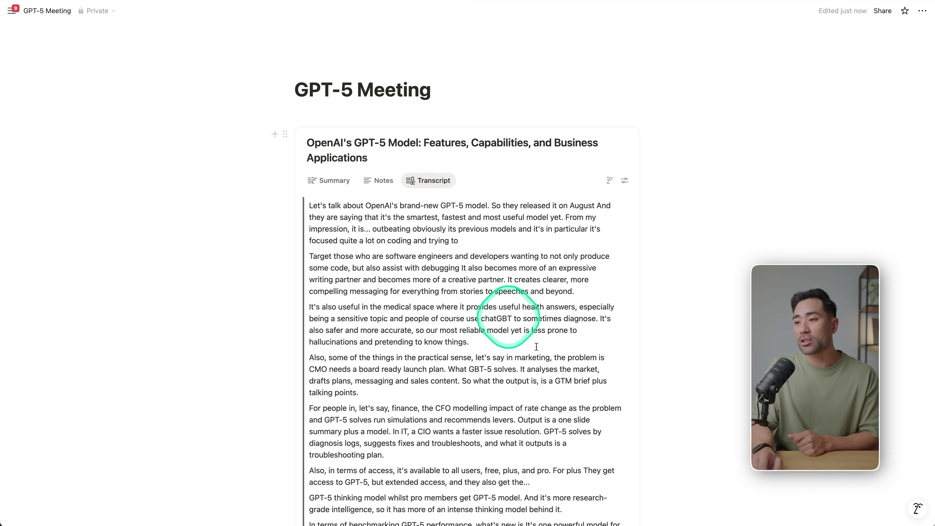
scroll(431, 357, "down", 10)
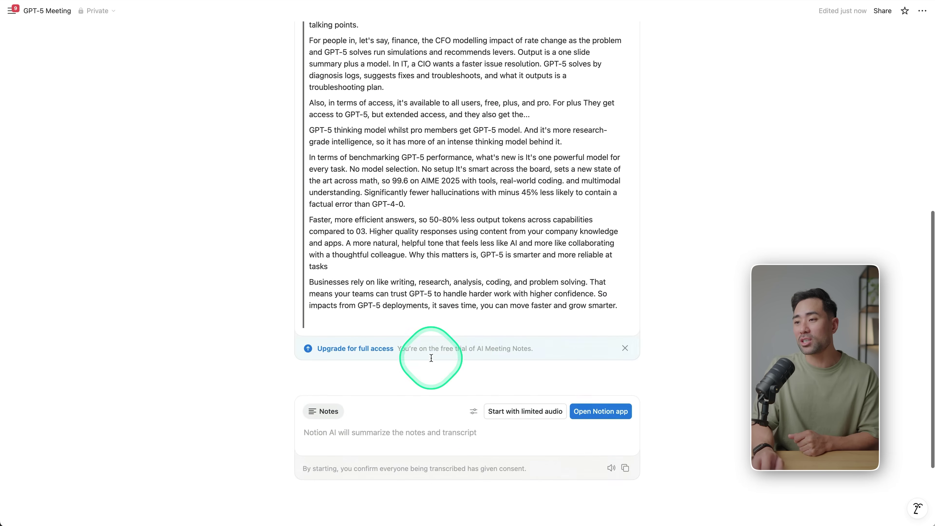
scroll(431, 357, "up", 10)
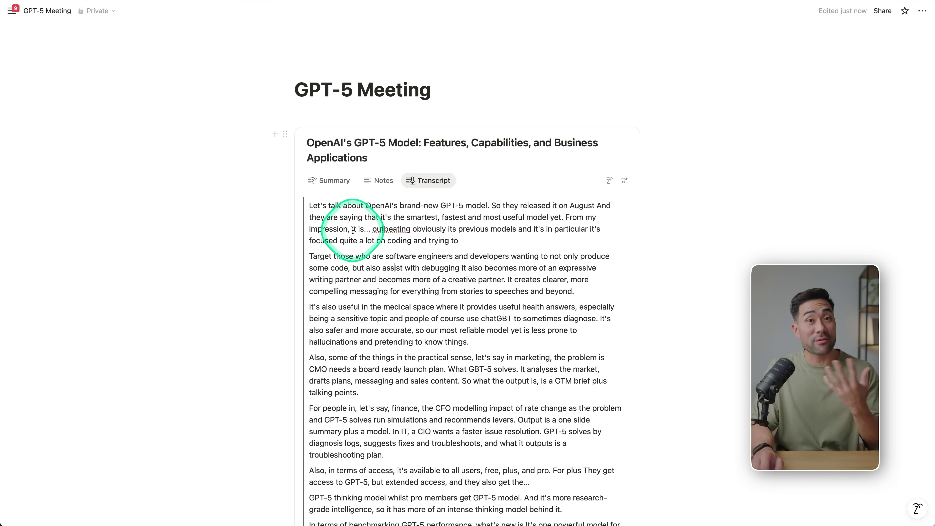
left_click(330, 181)
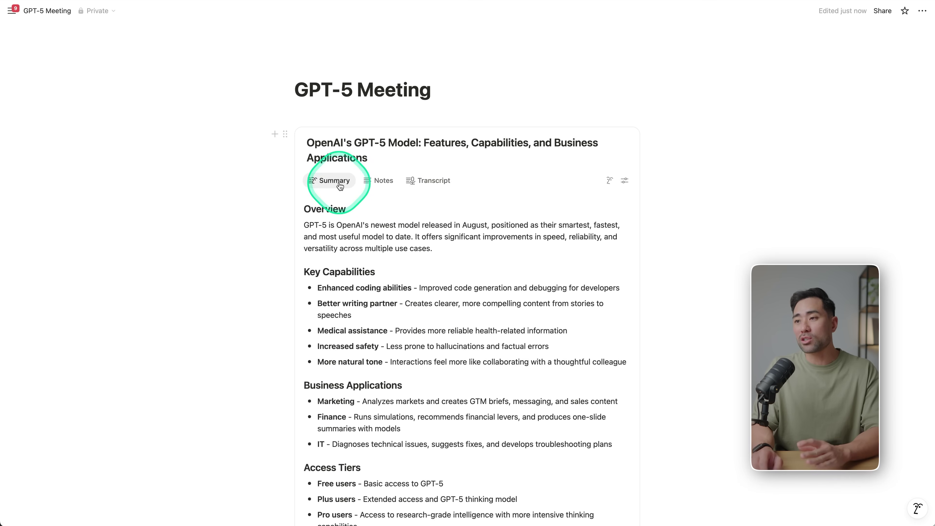
scroll(411, 336, "down", 5)
scroll(379, 269, "up", 1)
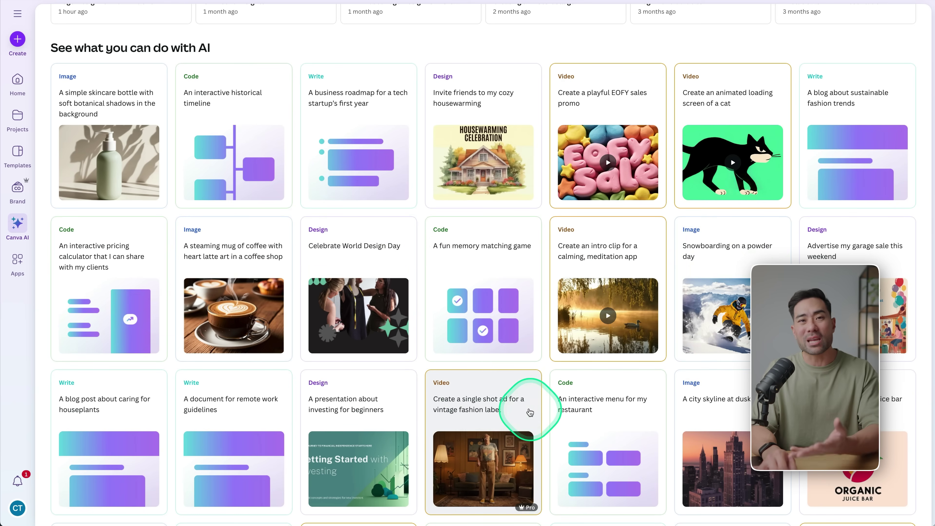
- Scroll up through the 'Evolution of AI: A Presentation' chat's generated designs
scroll(299, 116, "up", 7)
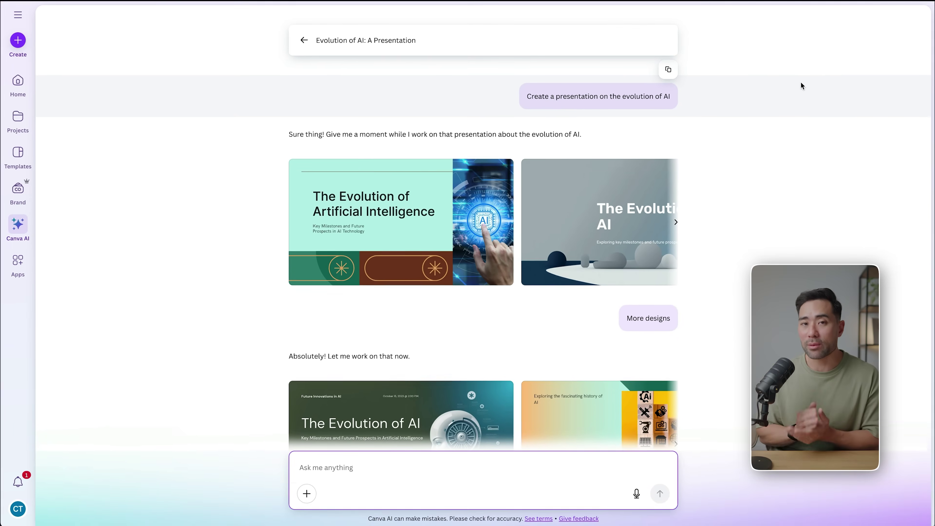
- Preview the second design's slides, from Key Milestones in AI to Stay Connected with Us
left_click(665, 220)
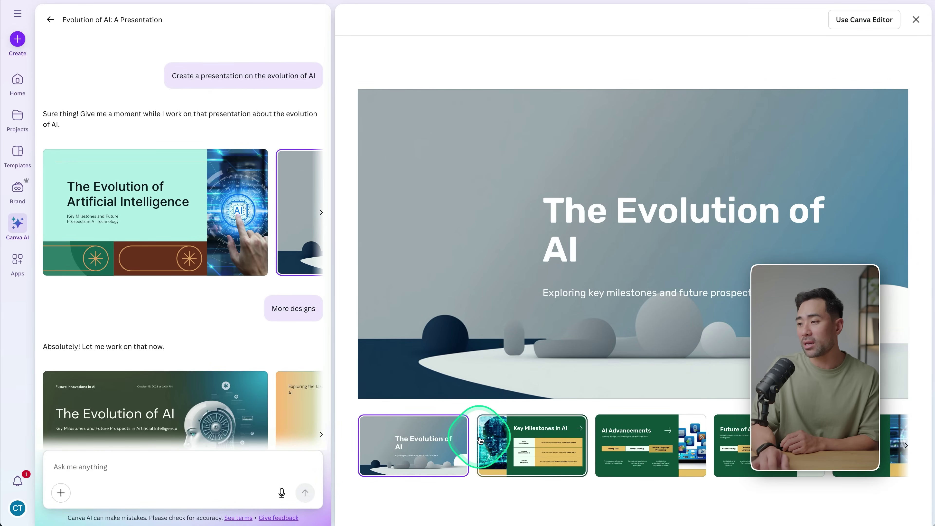
left_click(491, 435)
left_click(618, 439)
left_click(743, 445)
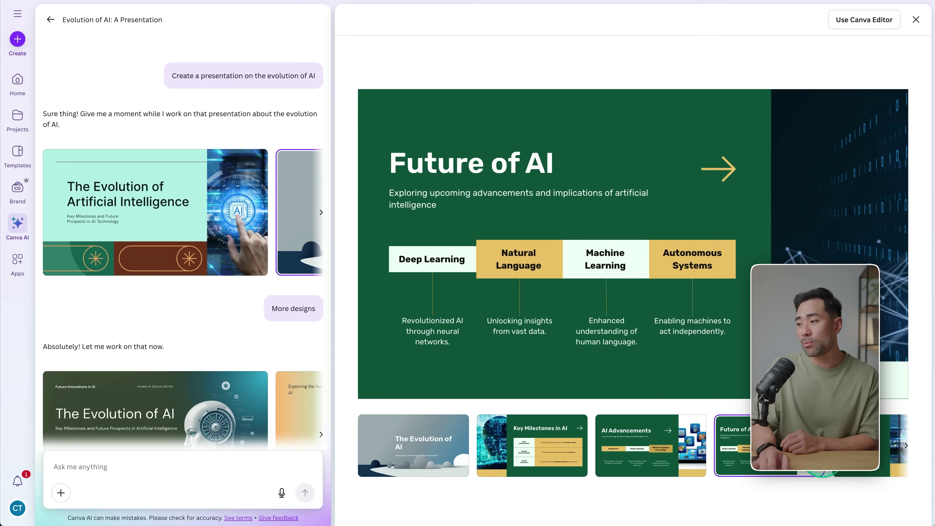
left_click(881, 452)
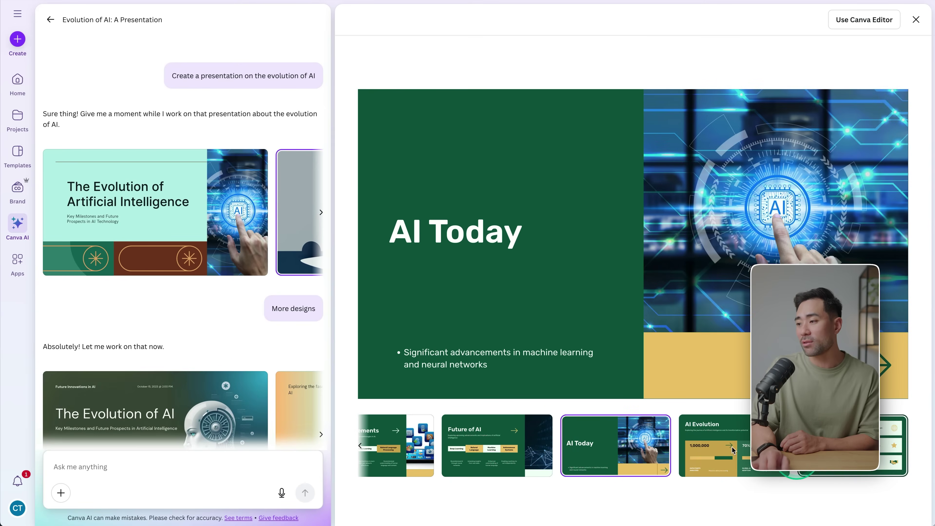
left_click(723, 454)
left_click(839, 462)
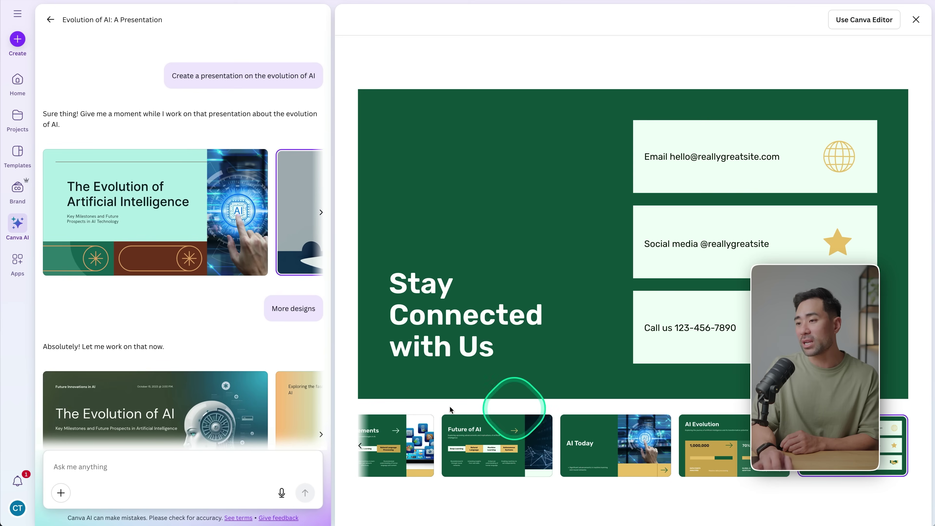
- Preview the second set's first design through to its Narrow AI vs. General AI slide
scroll(156, 344, "down", 2)
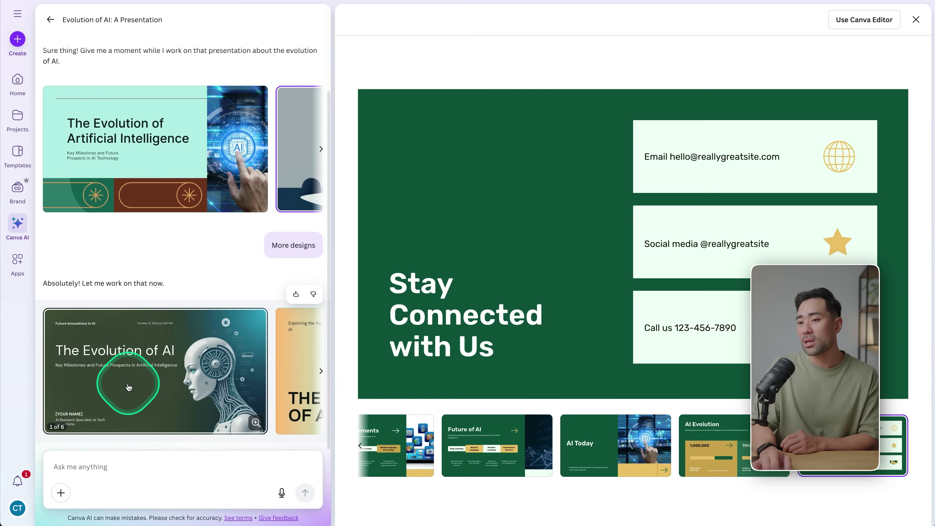
left_click(128, 387)
left_click(532, 447)
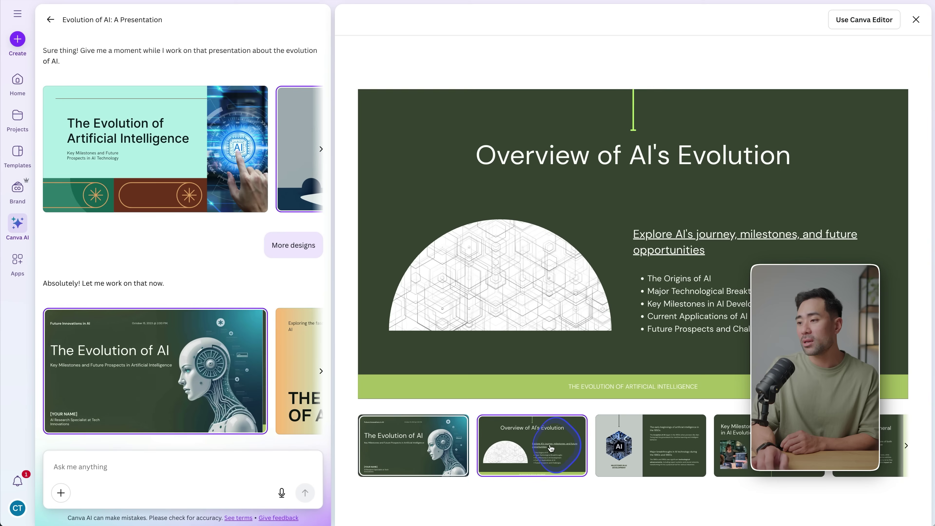
left_click(653, 442)
left_click(745, 452)
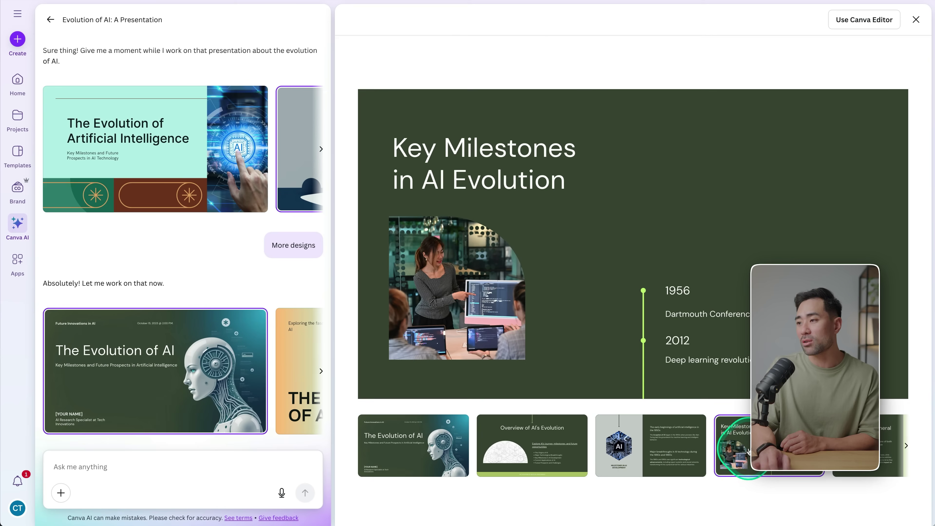
left_click(891, 442)
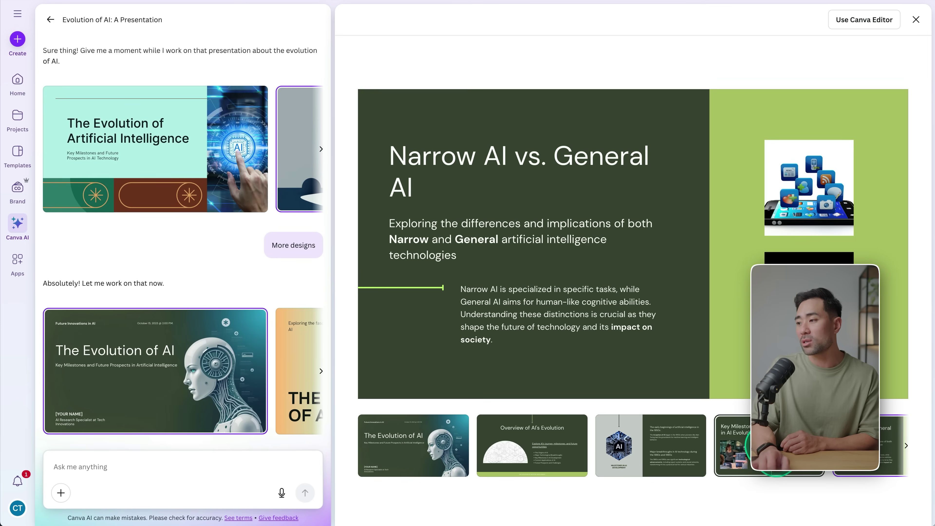